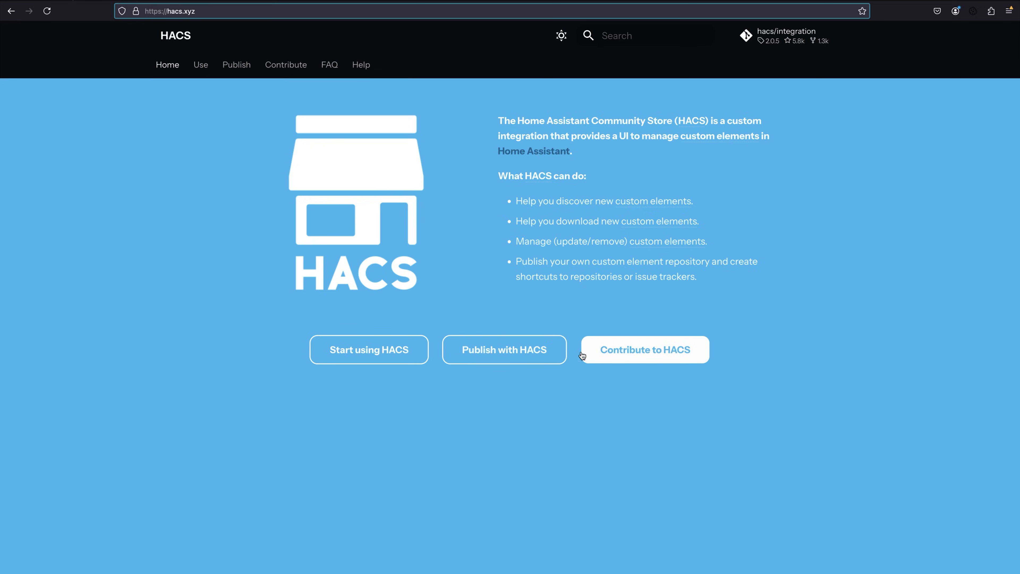
Skim the HACS user documentation, then go back and open the Publish with HACS documentation.
{"action": "left_click", "coordinate": [376, 354]}
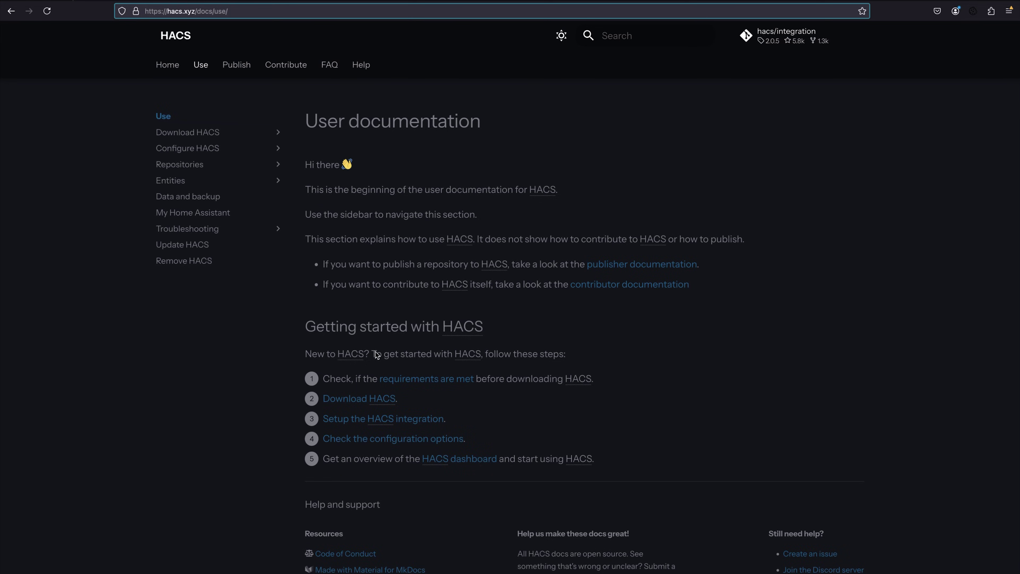
{"action": "scroll", "coordinate": [414, 303], "scroll_direction": "down", "scroll_amount": 1}
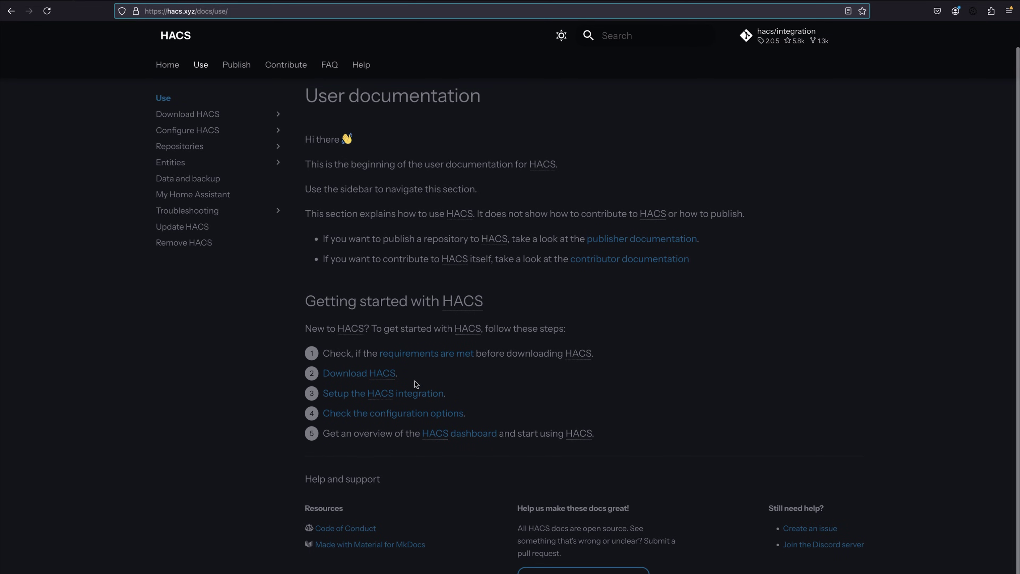
{"action": "key", "text": "alt+Left"}
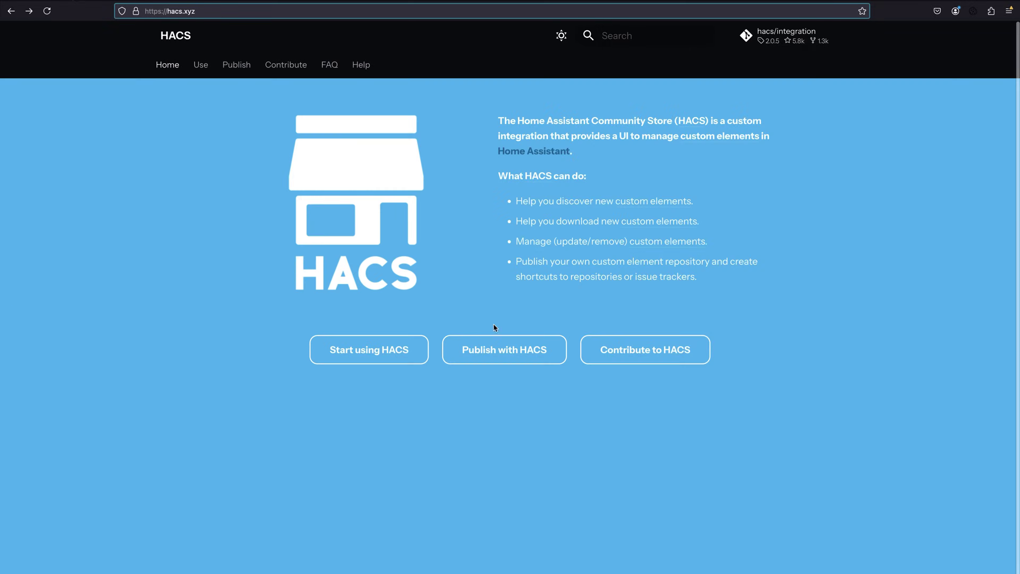
{"action": "left_click", "coordinate": [503, 351]}
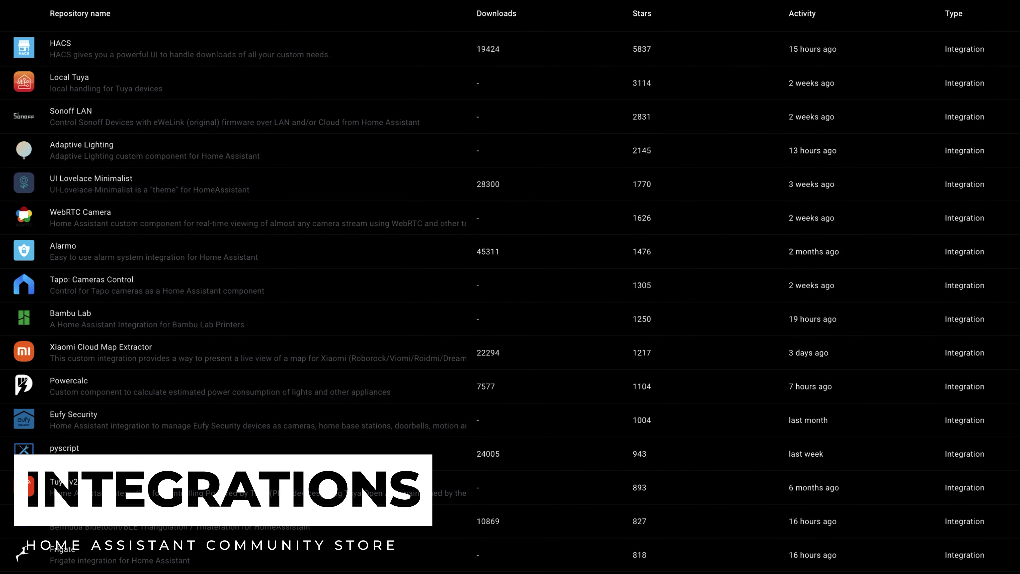
Scroll through the HACS Integrations, Themes and Dashboard repository lists.
{"action": "scroll", "coordinate": [71, 122], "scroll_direction": "down", "scroll_amount": 6}
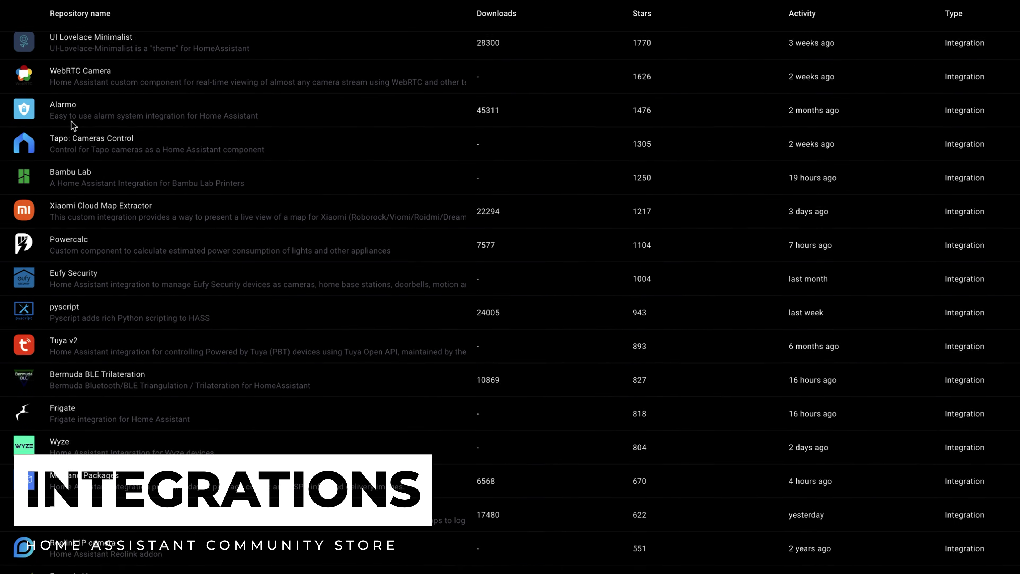
{"action": "scroll", "coordinate": [71, 121], "scroll_direction": "down", "scroll_amount": 4}
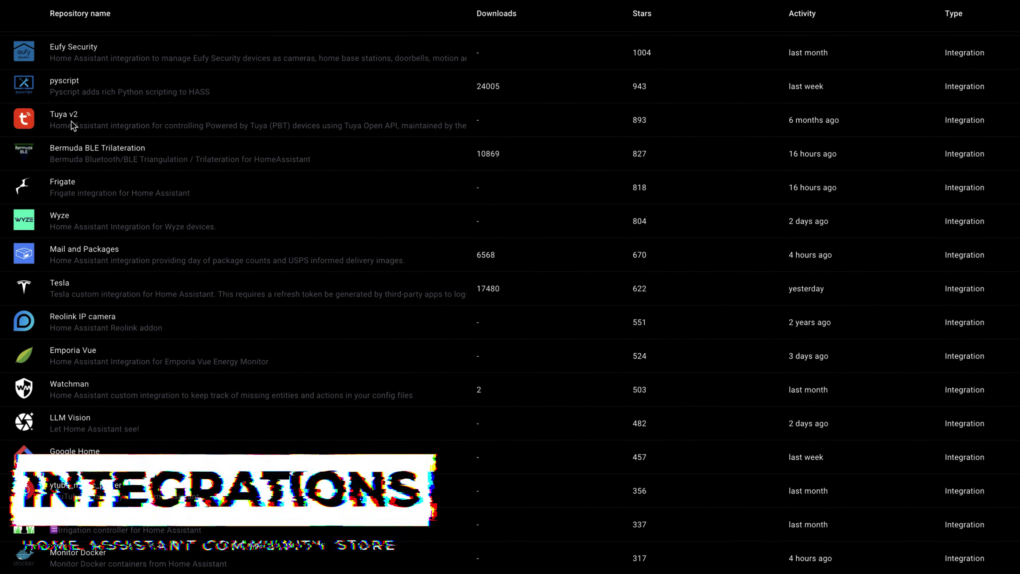
{"action": "scroll", "coordinate": [73, 126], "scroll_direction": "down", "scroll_amount": 3}
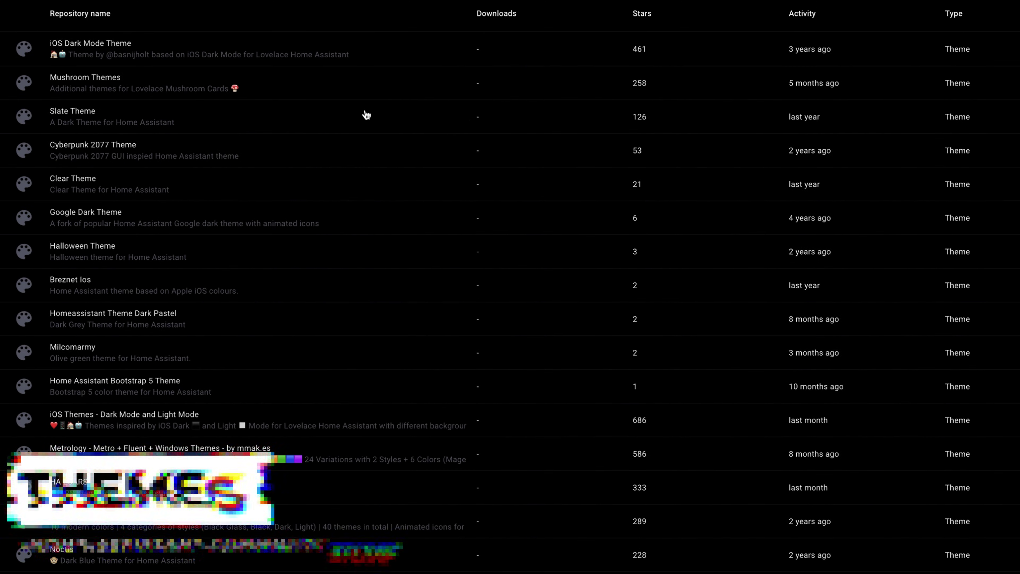
{"action": "scroll", "coordinate": [367, 115], "scroll_direction": "down", "scroll_amount": 1}
{"action": "scroll", "coordinate": [367, 115], "scroll_direction": "up", "scroll_amount": 1}
{"action": "scroll", "coordinate": [366, 115], "scroll_direction": "down", "scroll_amount": 1}
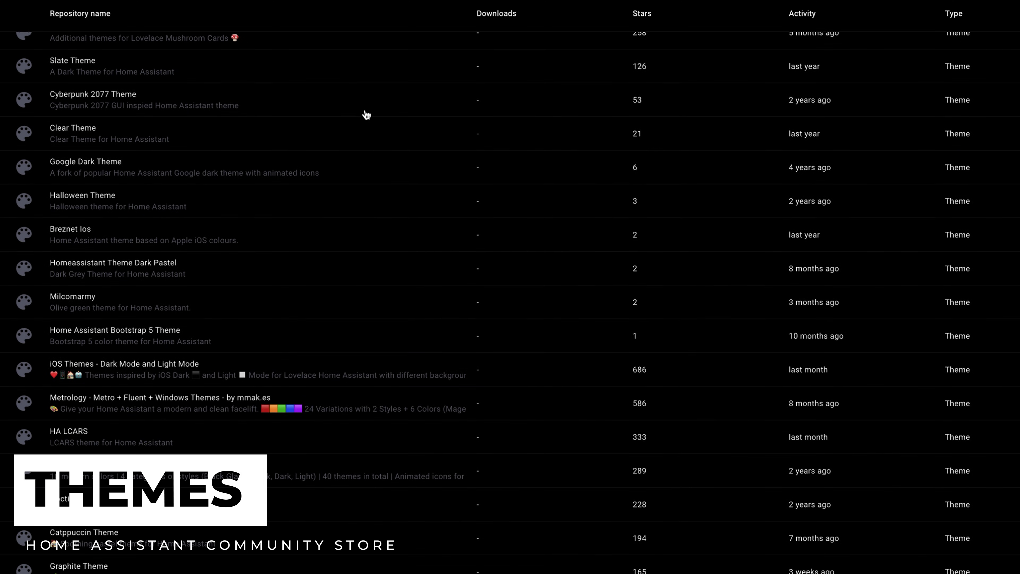
Open the Cyberpunk 2077 Theme and read through its README.
{"action": "left_click", "coordinate": [293, 116]}
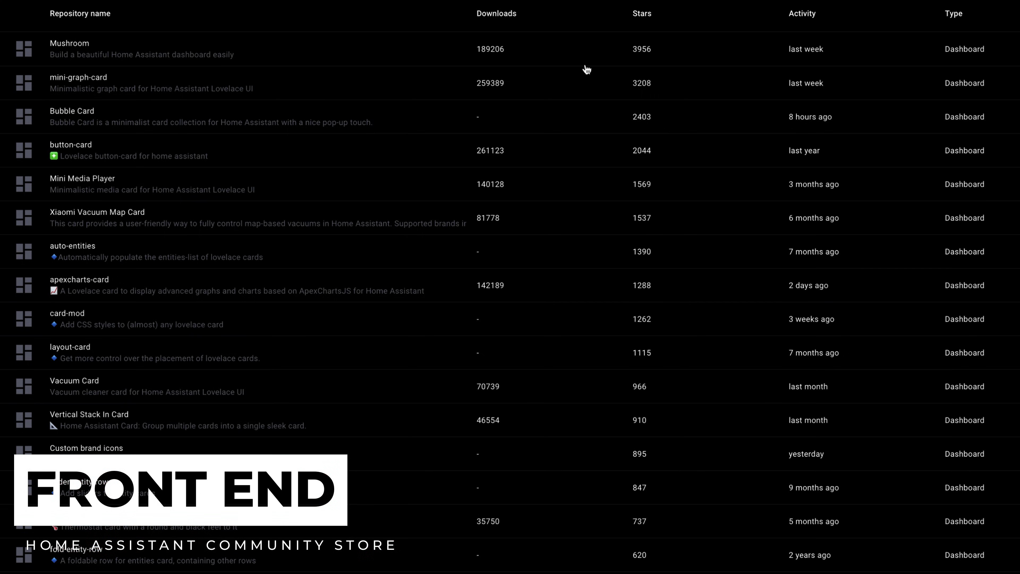
{"action": "scroll", "coordinate": [586, 69], "scroll_direction": "down", "scroll_amount": 2}
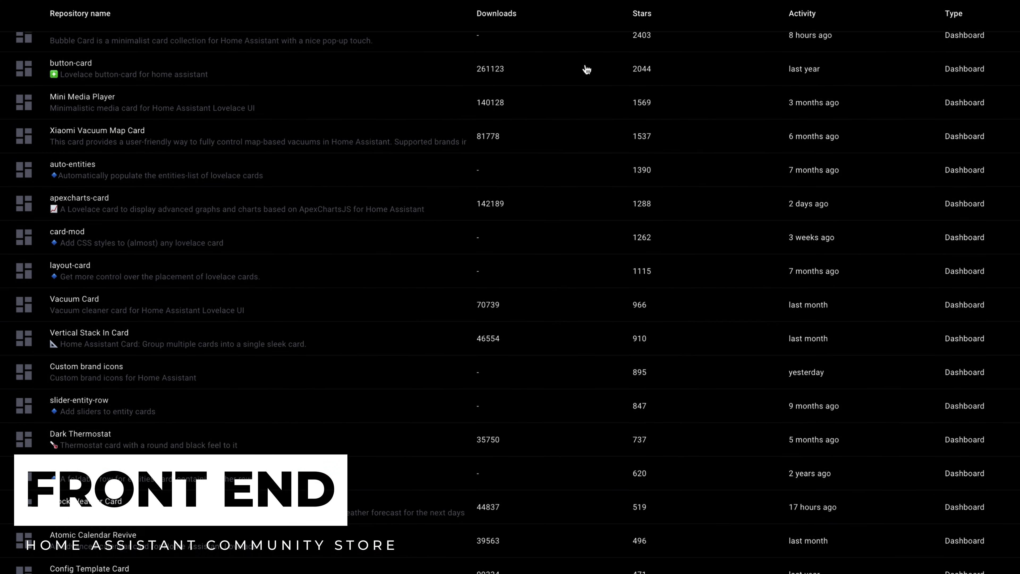
{"action": "scroll", "coordinate": [586, 69], "scroll_direction": "down", "scroll_amount": 5}
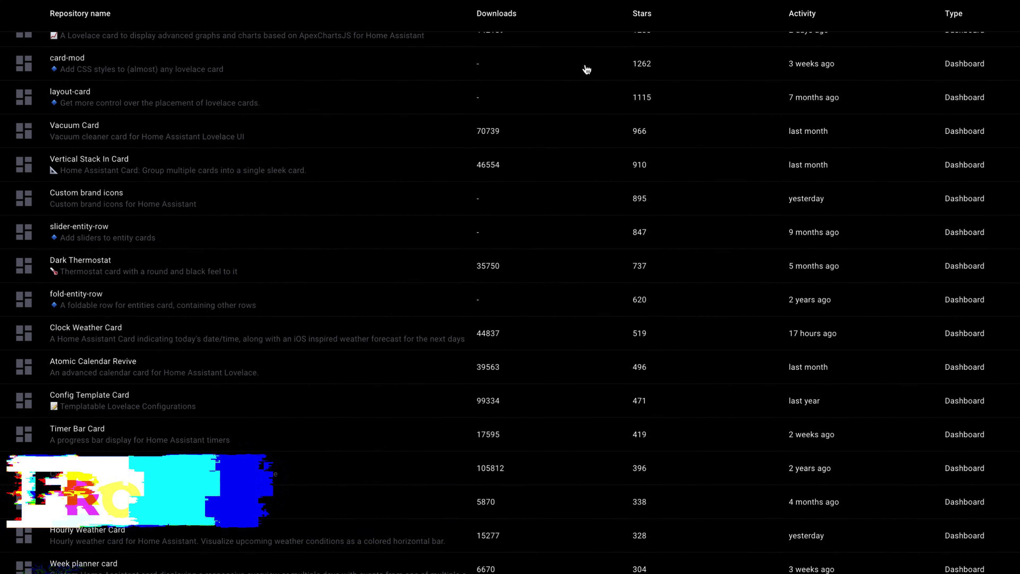
{"action": "scroll", "coordinate": [587, 69], "scroll_direction": "down", "scroll_amount": 4}
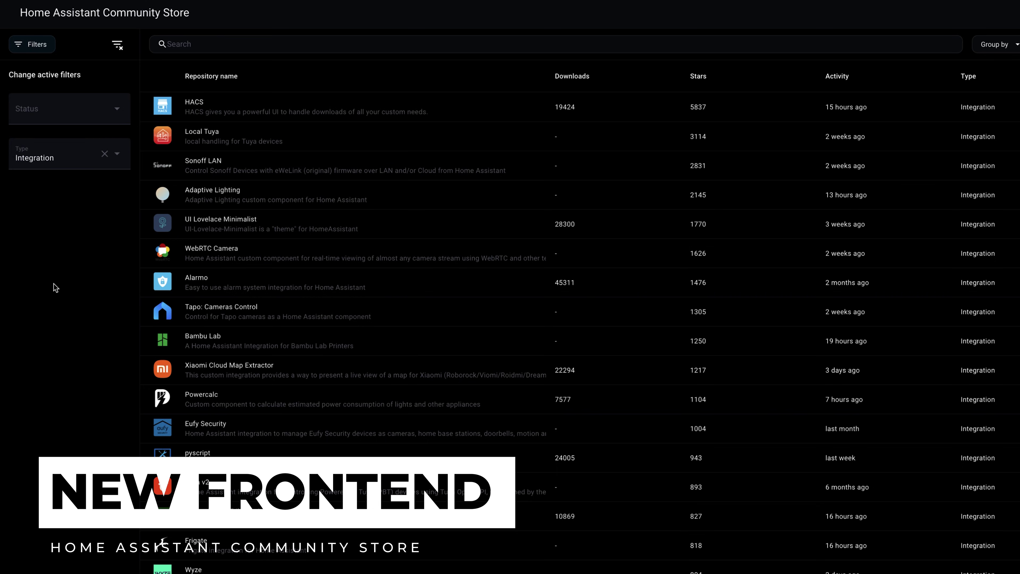
Scroll through the Integration-filtered repository list in the new HACS store layout.
{"action": "scroll", "coordinate": [205, 173], "scroll_direction": "down", "scroll_amount": 4}
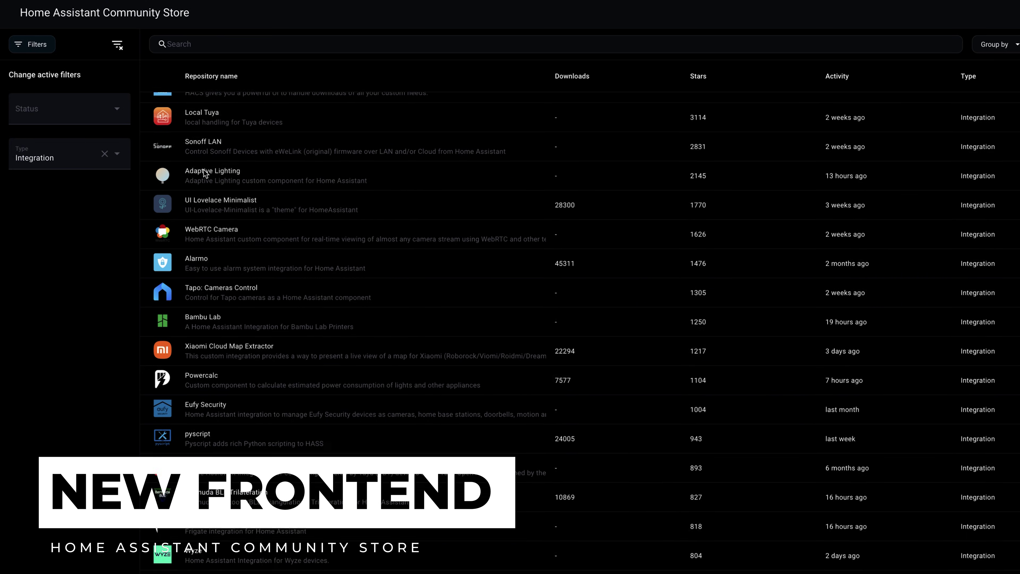
{"action": "scroll", "coordinate": [205, 173], "scroll_direction": "down", "scroll_amount": 2}
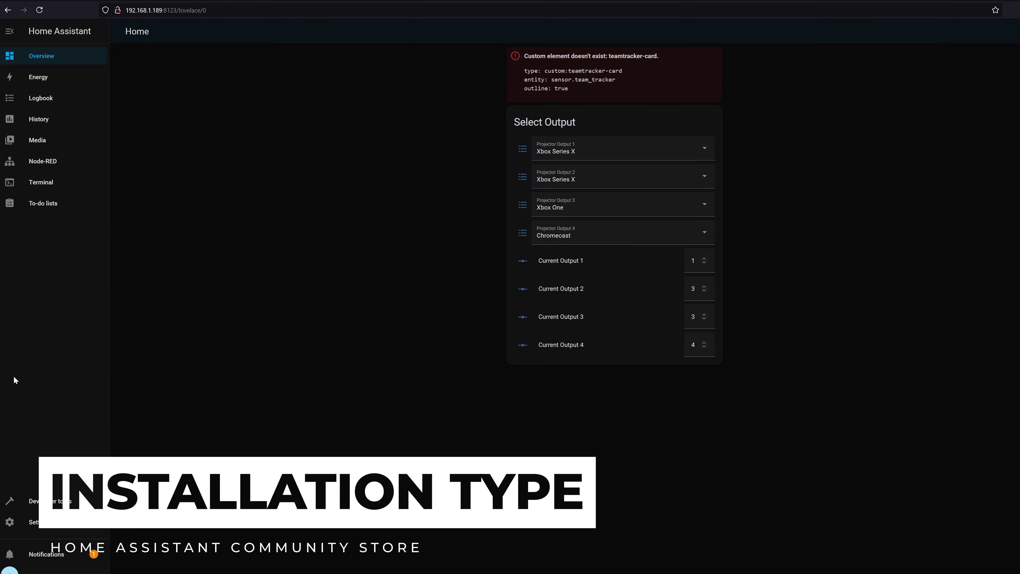
Open Settings > About to see the installed Core, Supervisor and OS versions.
{"action": "left_click", "coordinate": [44, 522]}
{"action": "left_click", "coordinate": [525, 498]}
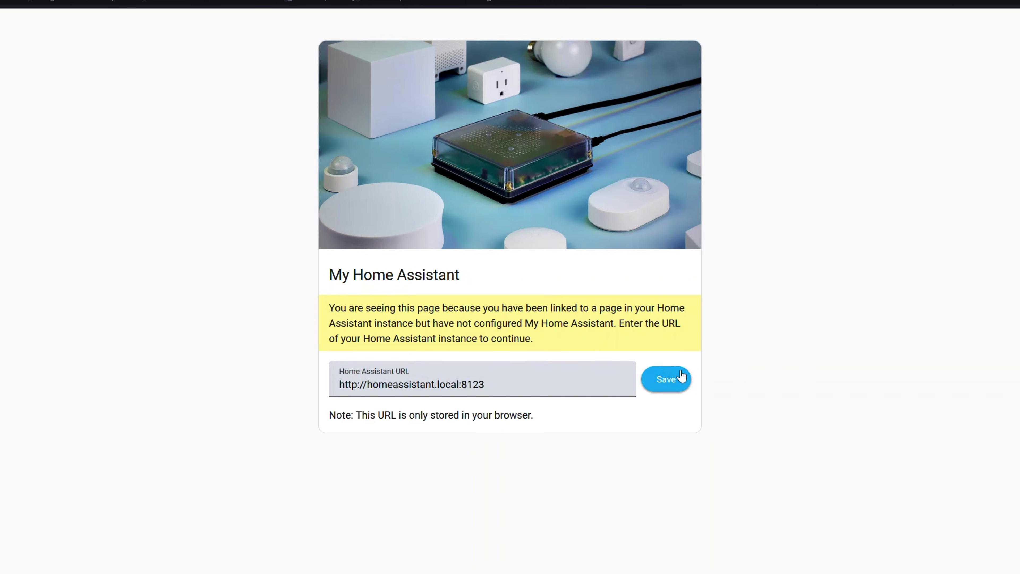
{"action": "left_click_drag", "start_coordinate": [461, 378], "coordinate": [374, 385]}
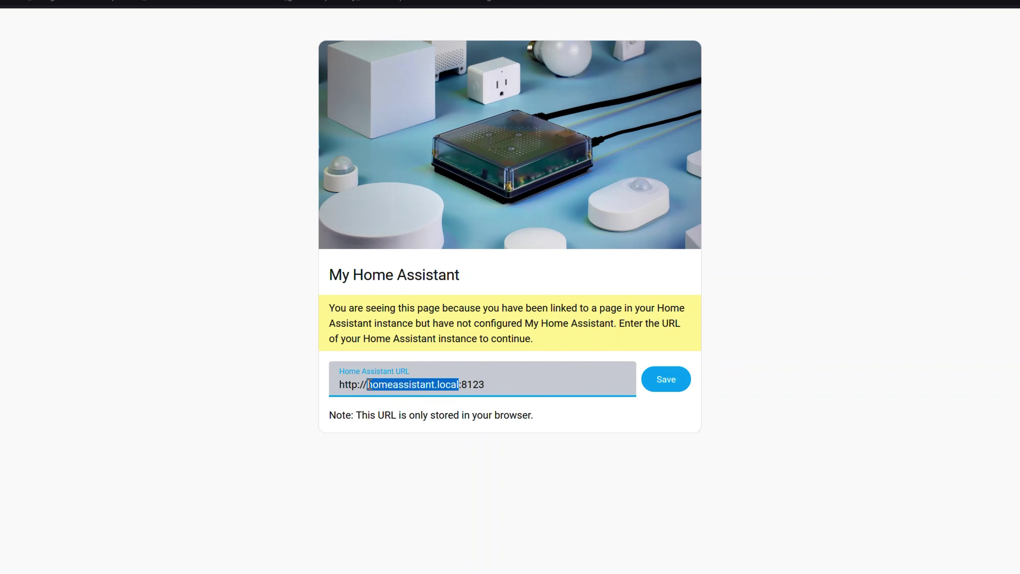
{"action": "type", "text": "192"}
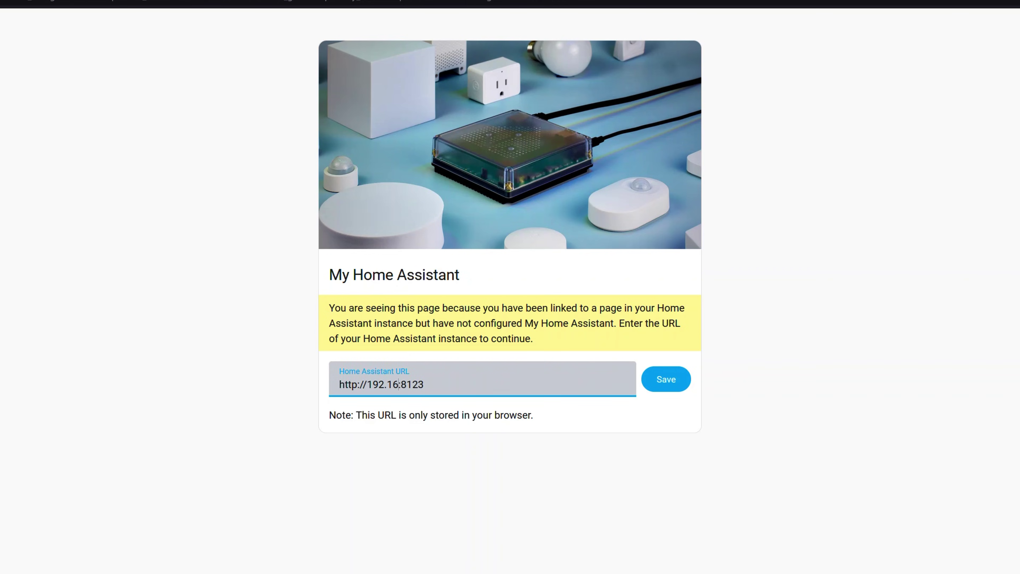
{"action": "type", "text": ".168."}
{"action": "type", "text": "1.189"}
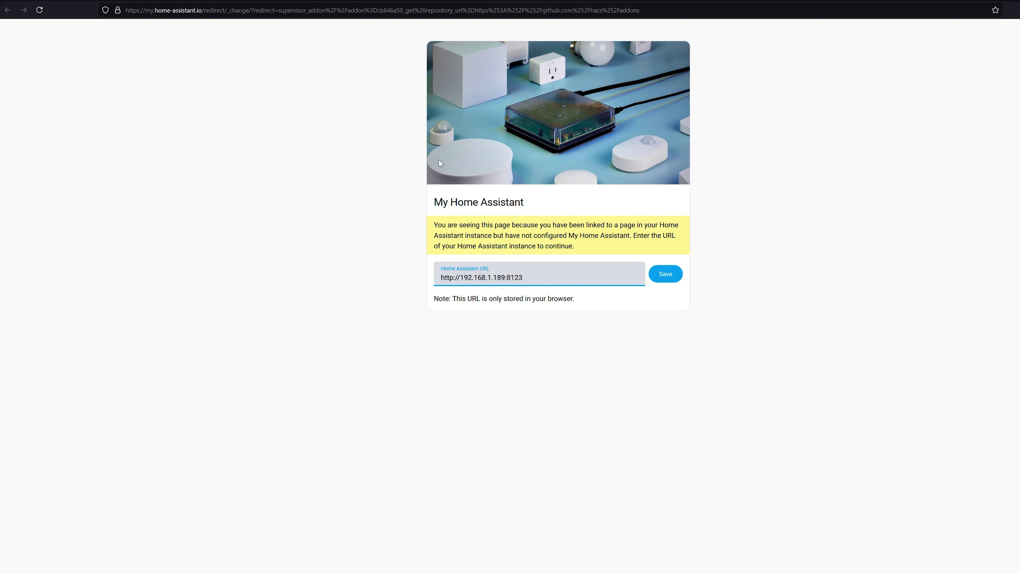
{"action": "left_click", "coordinate": [109, 3]}
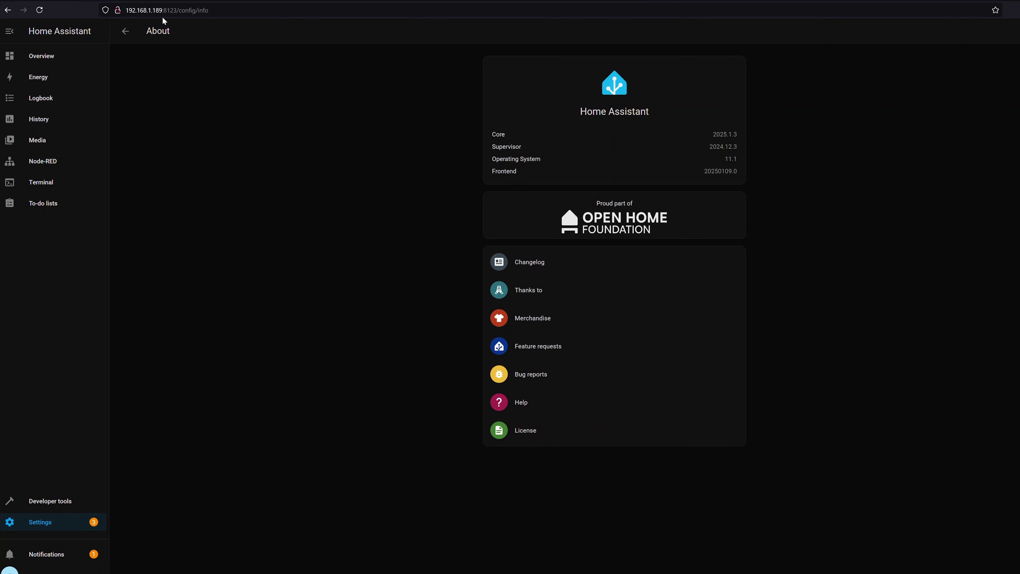
{"action": "key", "text": "ctrl+Tab"}
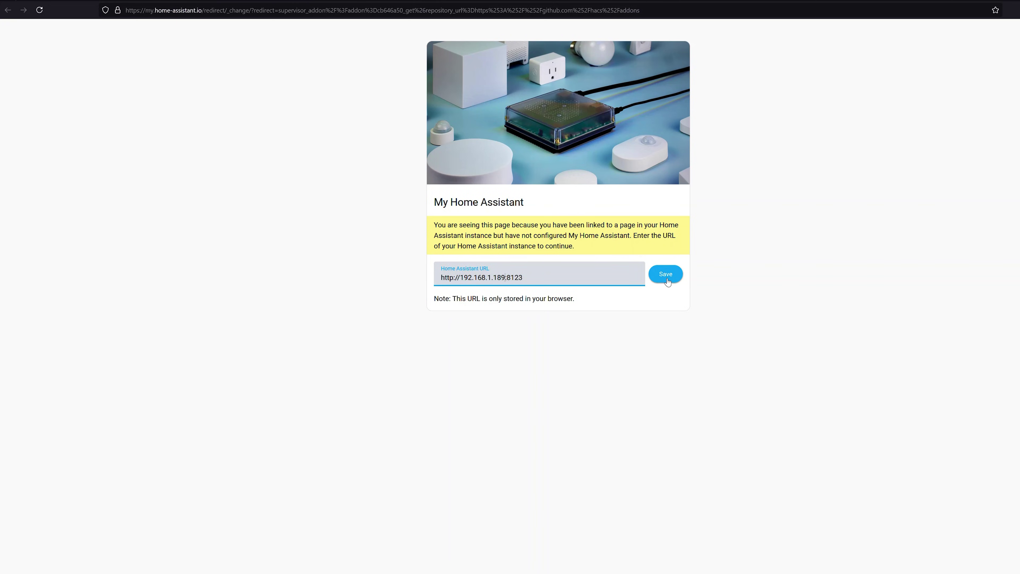
{"action": "left_click", "coordinate": [666, 275]}
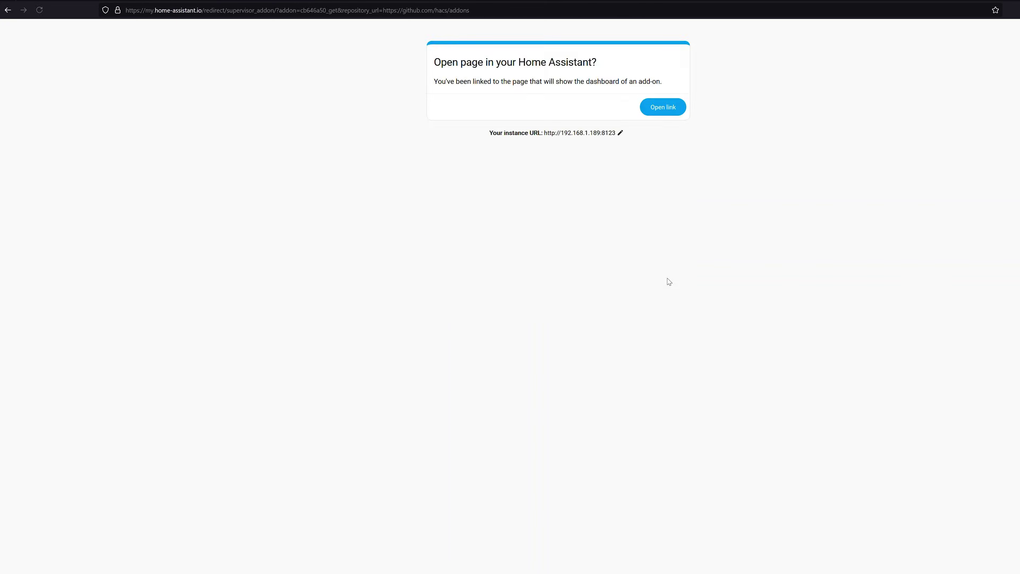
Open the Get HACS add-on page in Home Assistant, accepting the add-on repository prompt.
{"action": "left_click", "coordinate": [666, 109]}
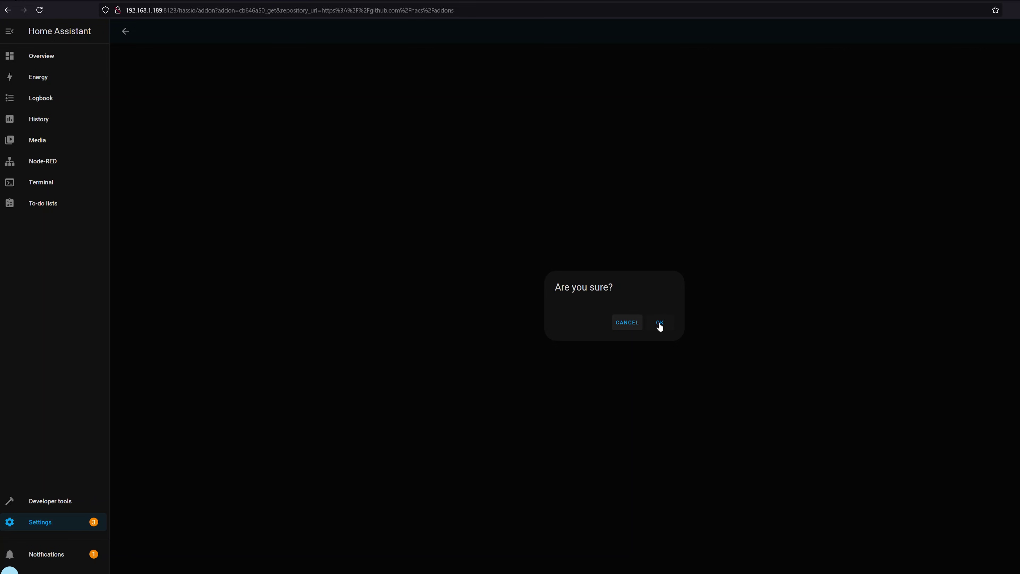
{"action": "left_click", "coordinate": [659, 324]}
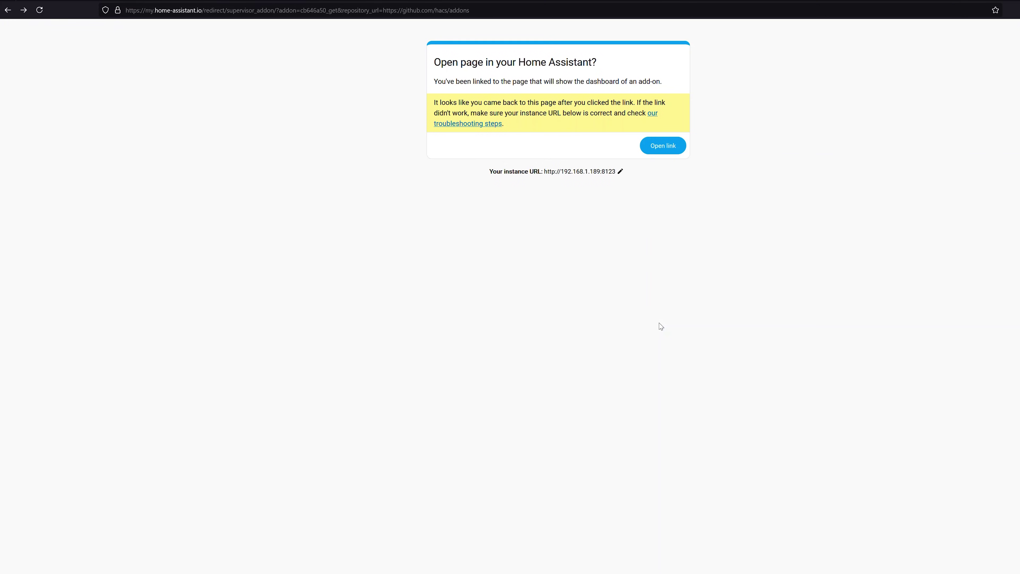
{"action": "left_click", "coordinate": [660, 148]}
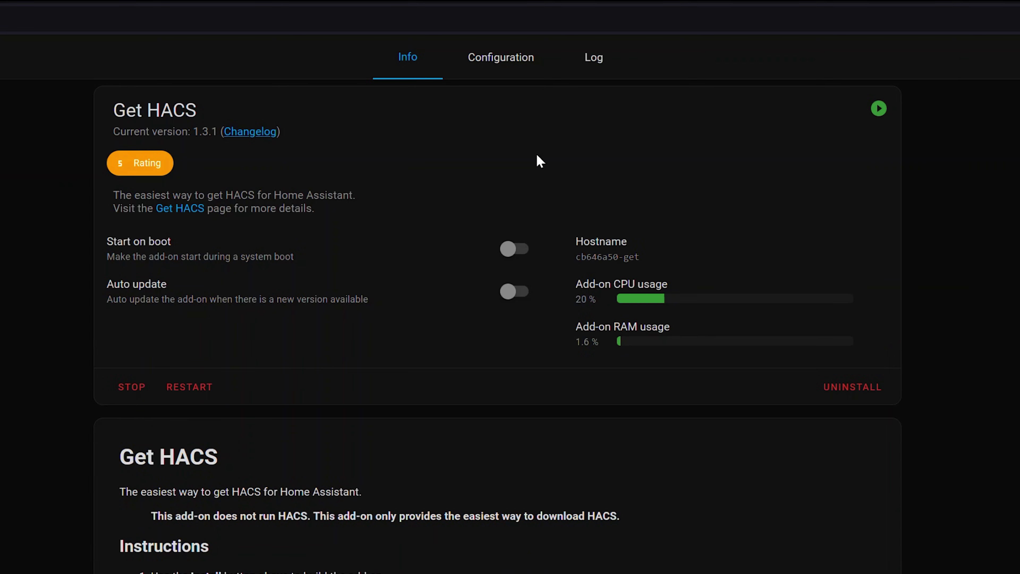
Read the Get HACS log confirming HACS 2025.1.3 installation completed.
{"action": "left_click", "coordinate": [594, 60]}
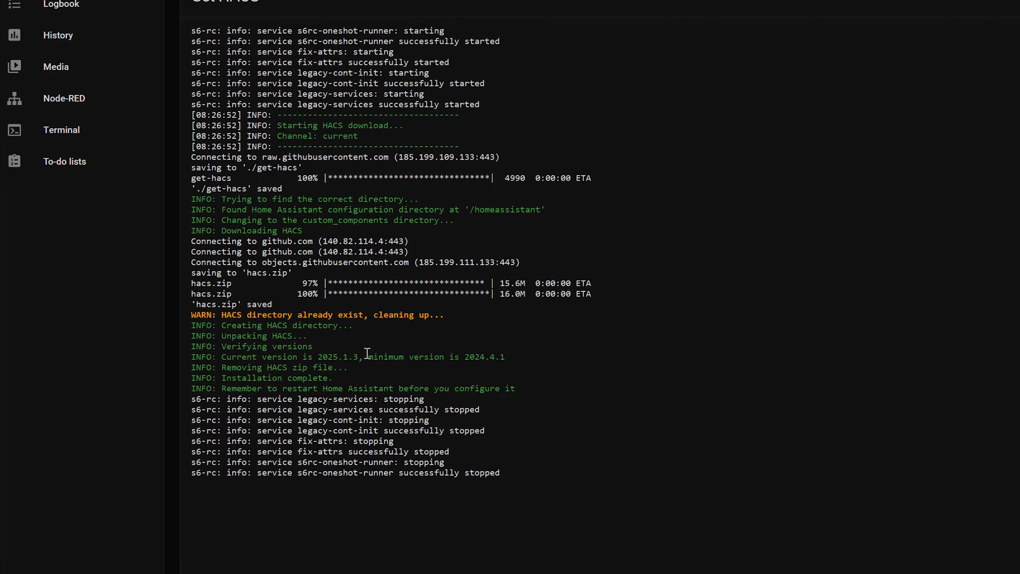
{"action": "left_click_drag", "start_coordinate": [224, 361], "coordinate": [304, 358]}
{"action": "left_click", "coordinate": [303, 357]}
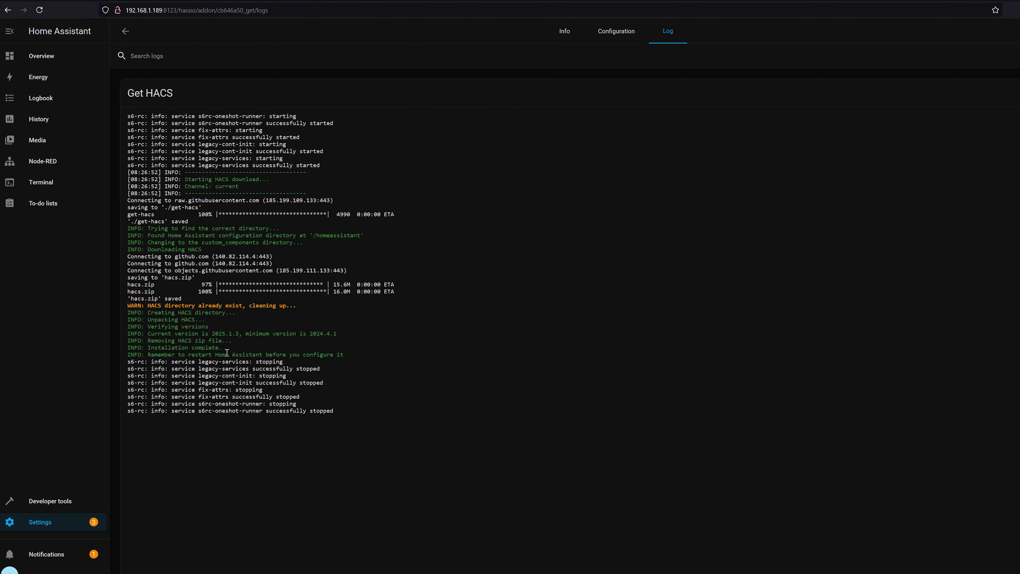
{"action": "left_click", "coordinate": [54, 528]}
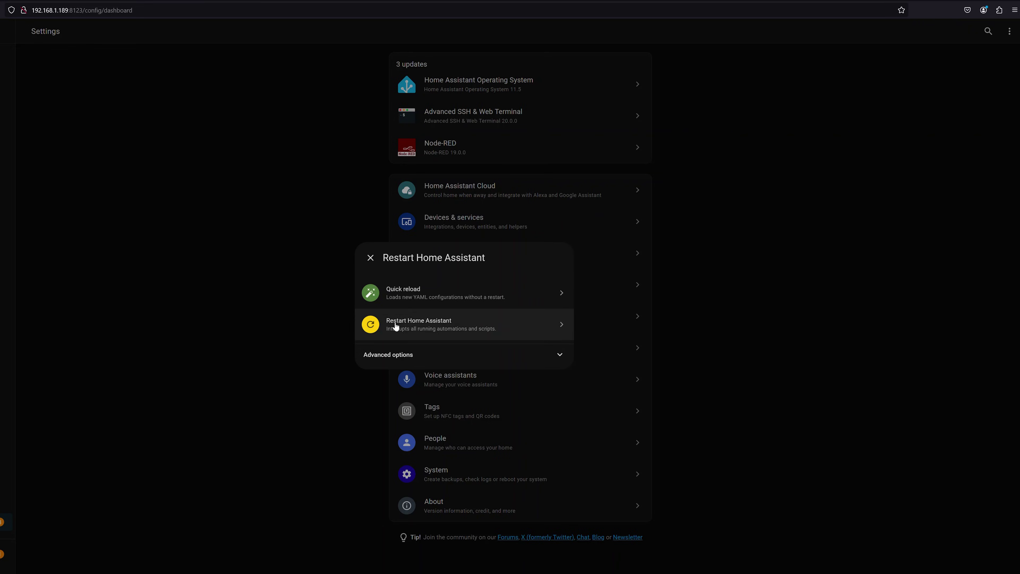
Choose a full Restart Home Assistant and confirm the restart.
{"action": "left_click", "coordinate": [396, 326]}
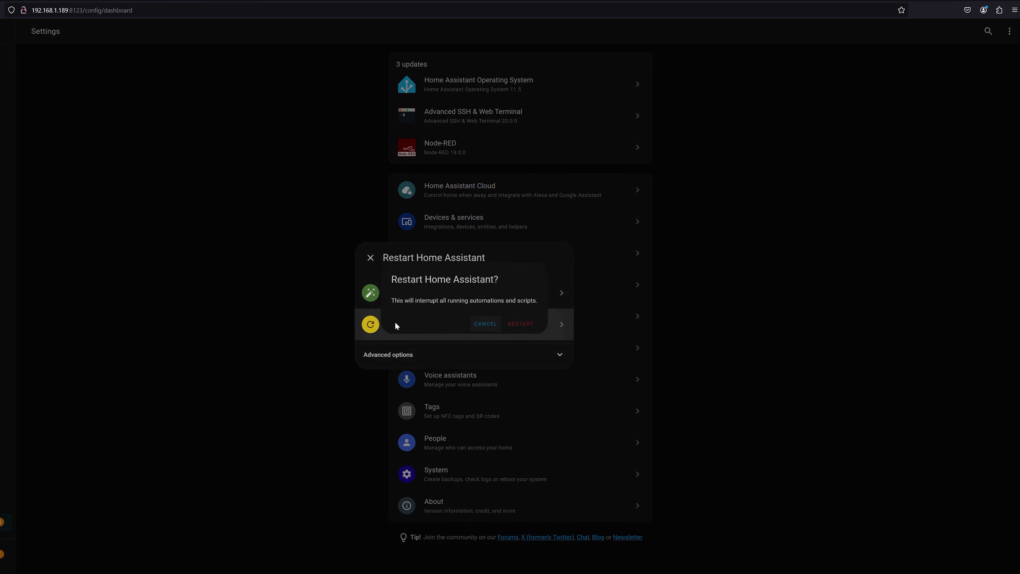
{"action": "left_click", "coordinate": [518, 327]}
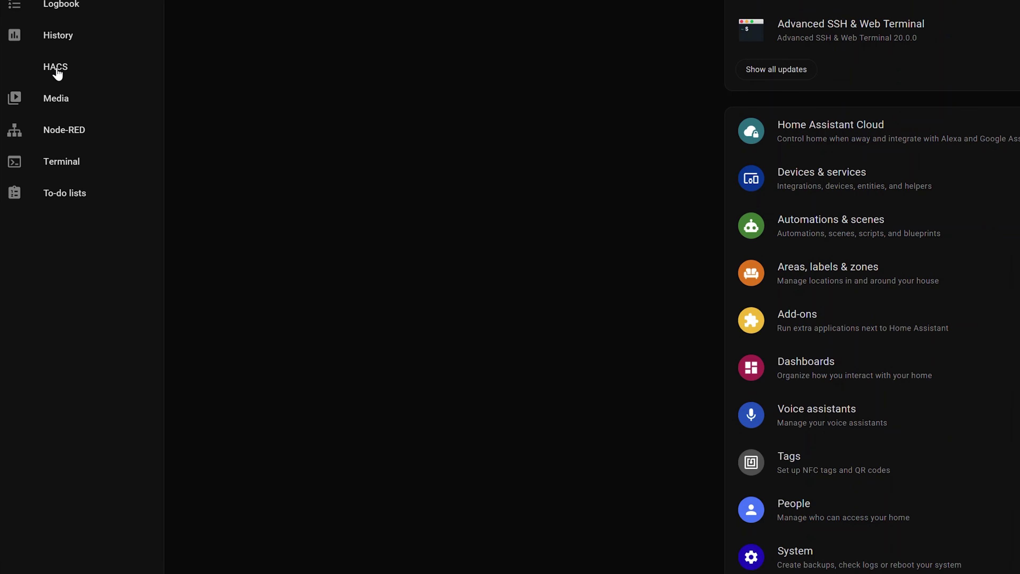
Open HACS from the sidebar to see pending updates, downloaded and new repositories.
{"action": "left_click", "coordinate": [58, 74]}
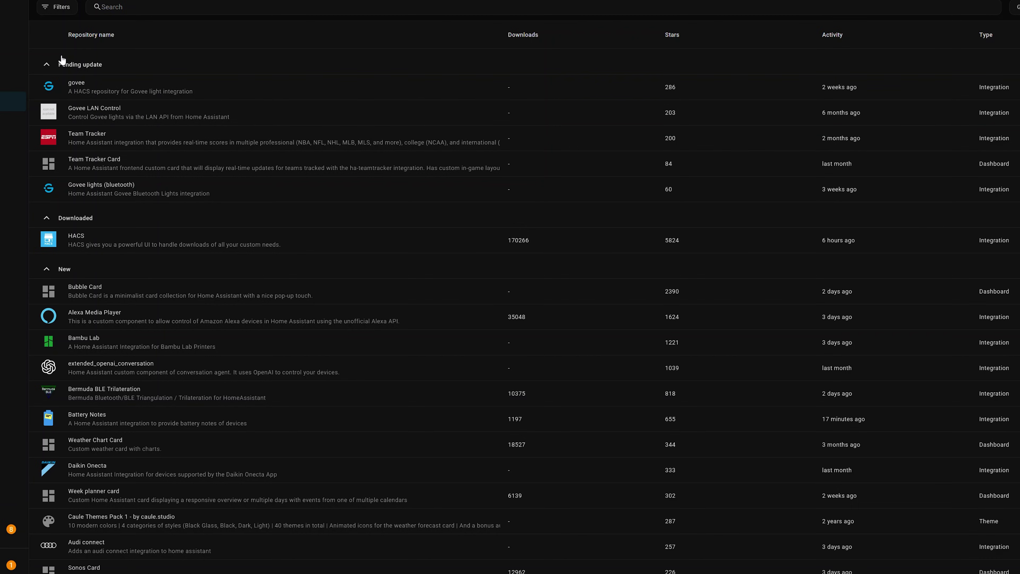
Filter HACS repositories to Status New and Type Dashboard, then clear both filters.
{"action": "left_click", "coordinate": [55, 12]}
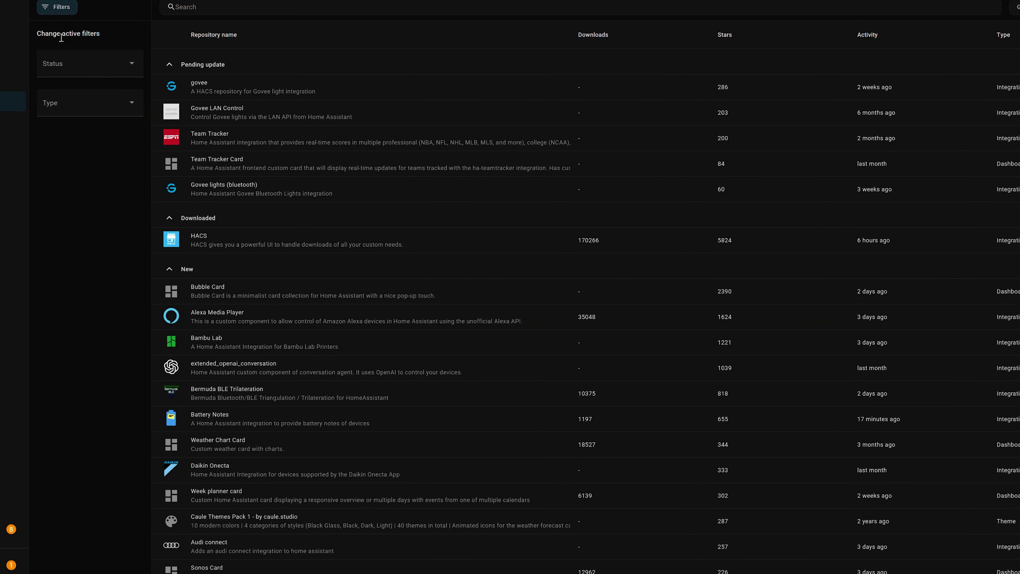
{"action": "left_click", "coordinate": [130, 105]}
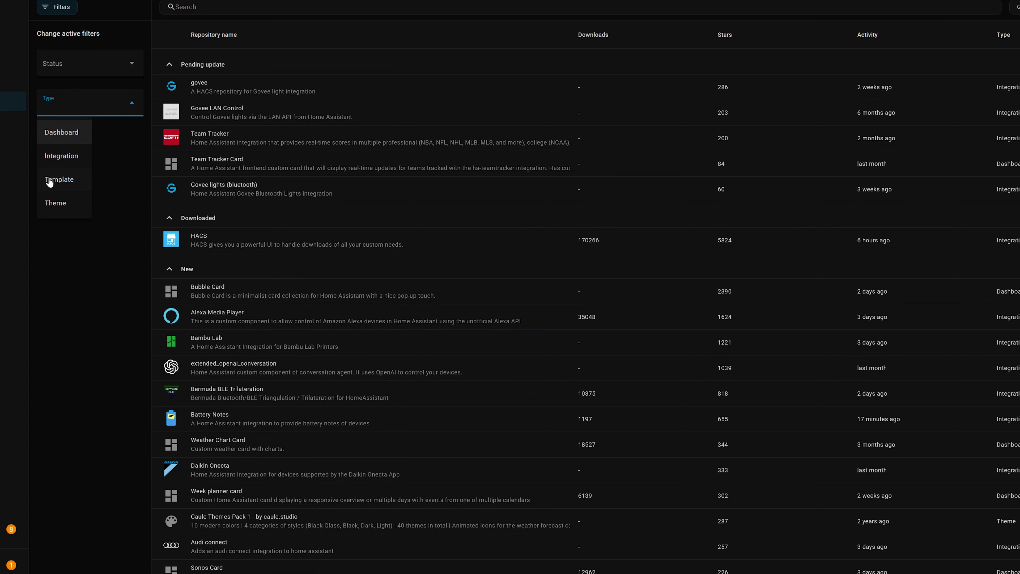
{"action": "left_click", "coordinate": [97, 70]}
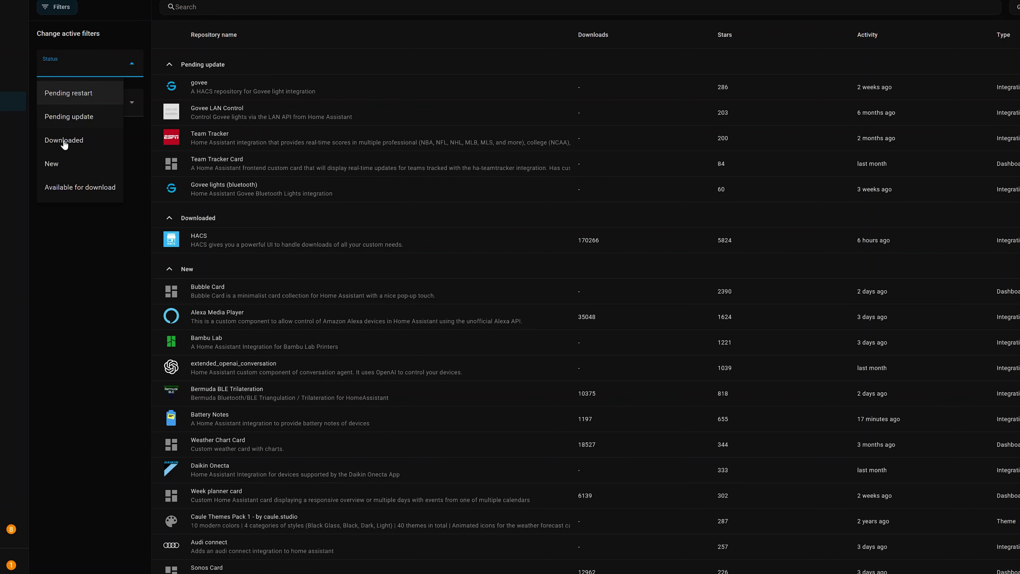
{"action": "left_click", "coordinate": [57, 164]}
{"action": "left_click", "coordinate": [73, 109]}
{"action": "left_click", "coordinate": [75, 133]}
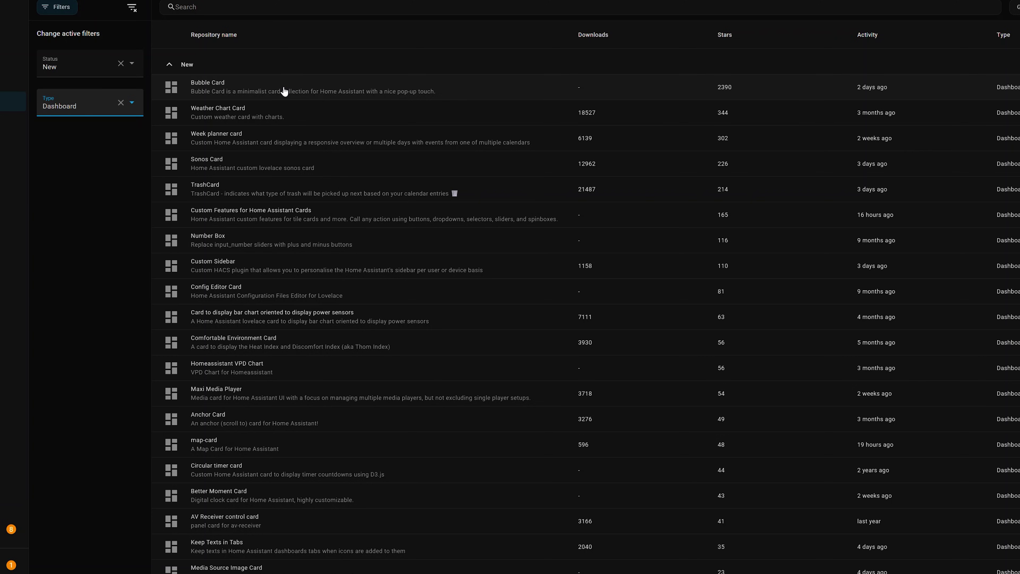
{"action": "left_click", "coordinate": [120, 63]}
{"action": "left_click", "coordinate": [121, 103]}
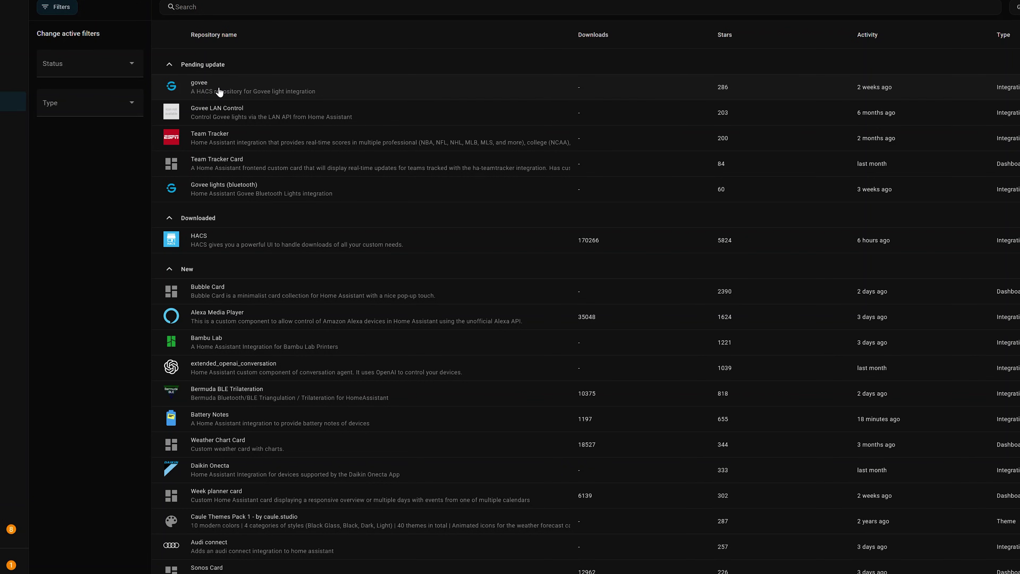
Search for 'bubble', group the repositories by Type, and collapse the Dashboard and Integration groups.
{"action": "left_click", "coordinate": [207, 5]}
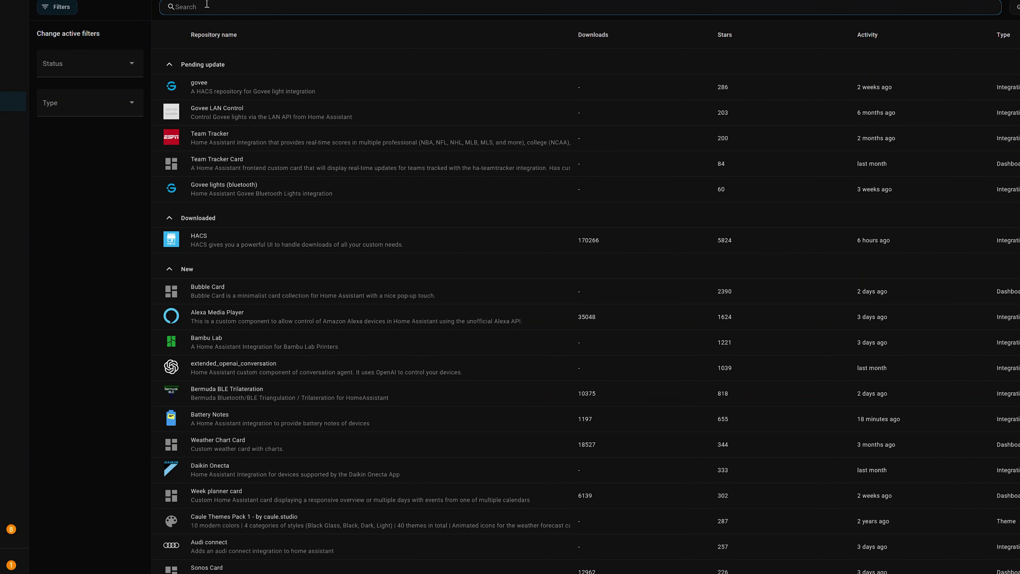
{"action": "type", "text": "bubble"}
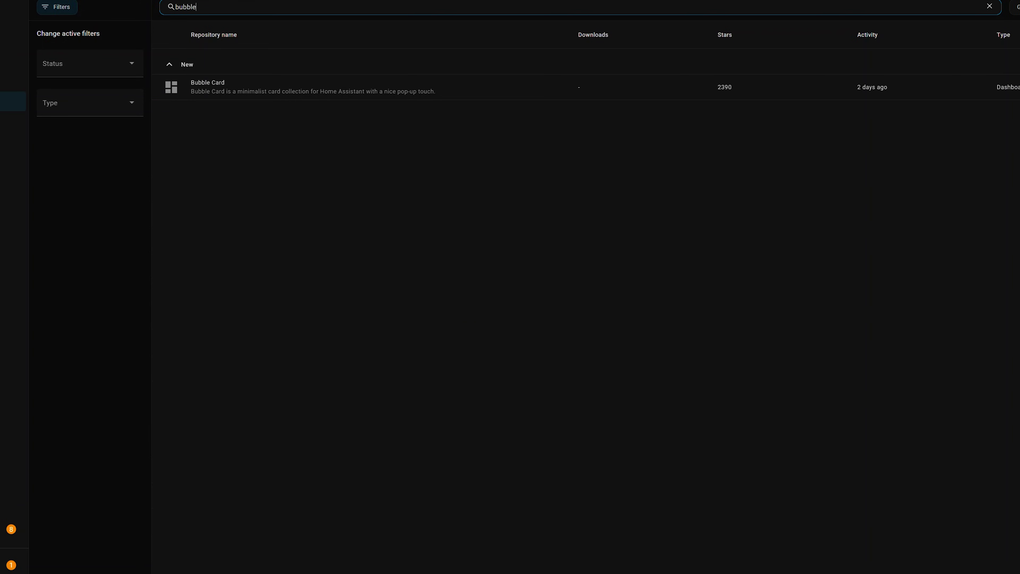
{"action": "left_click", "coordinate": [889, 7]}
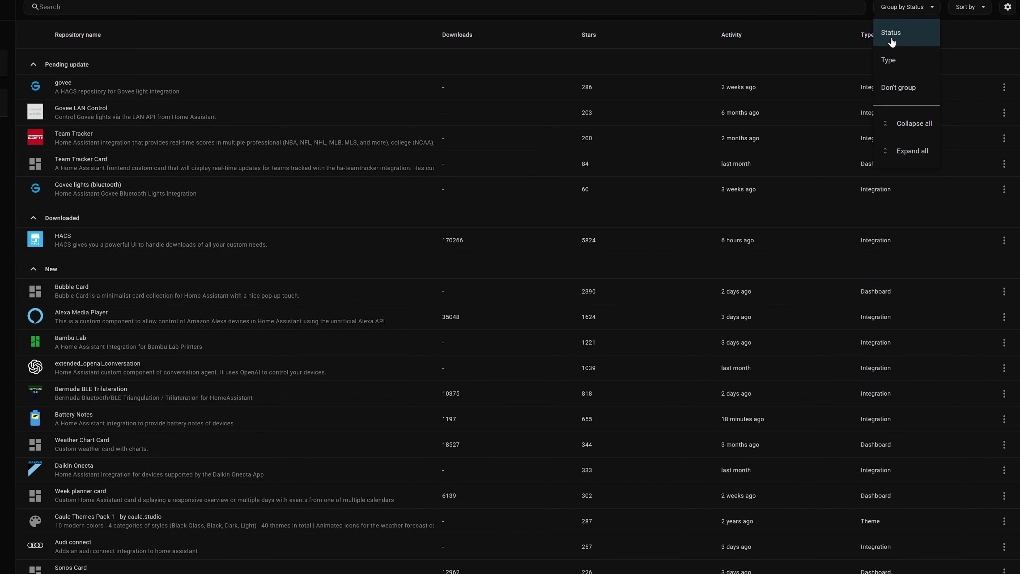
{"action": "left_click", "coordinate": [897, 69]}
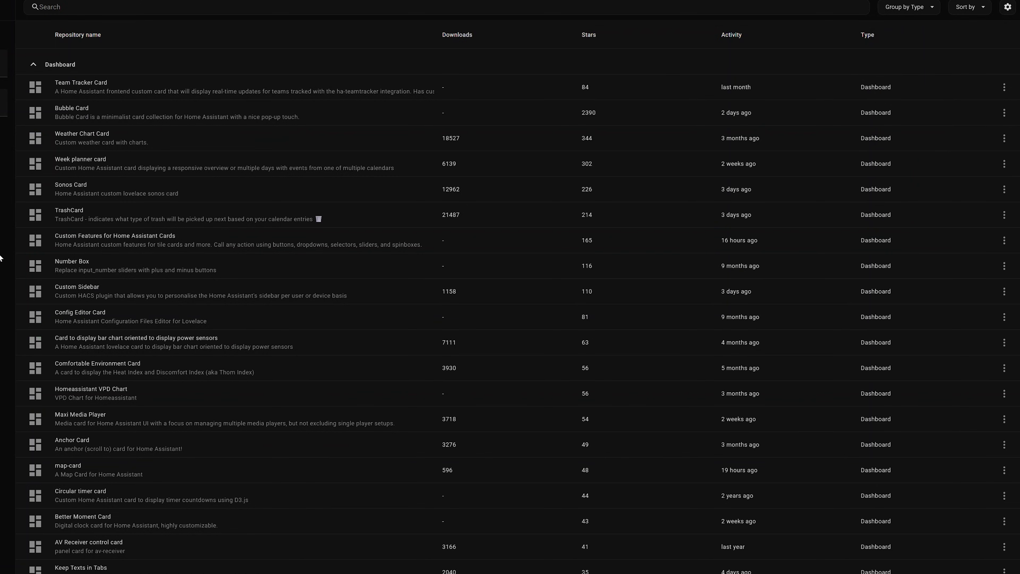
{"action": "left_click", "coordinate": [34, 65]}
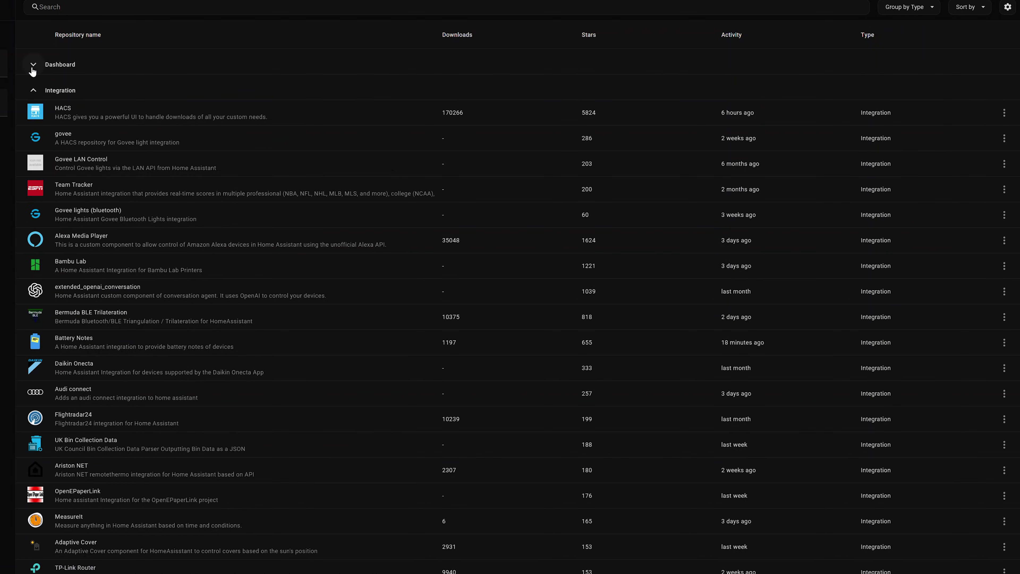
{"action": "left_click", "coordinate": [35, 90]}
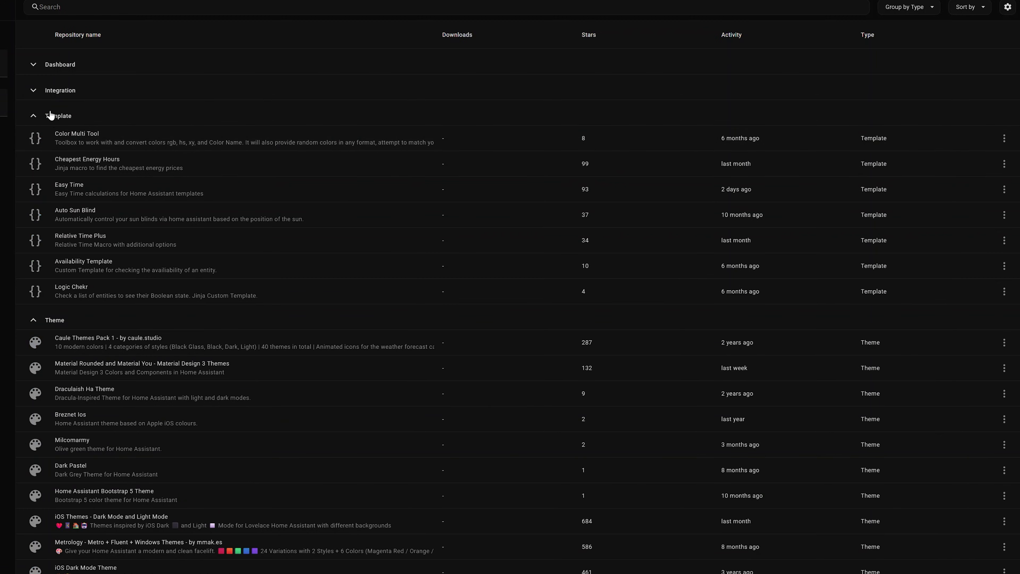
{"action": "left_click", "coordinate": [962, 10]}
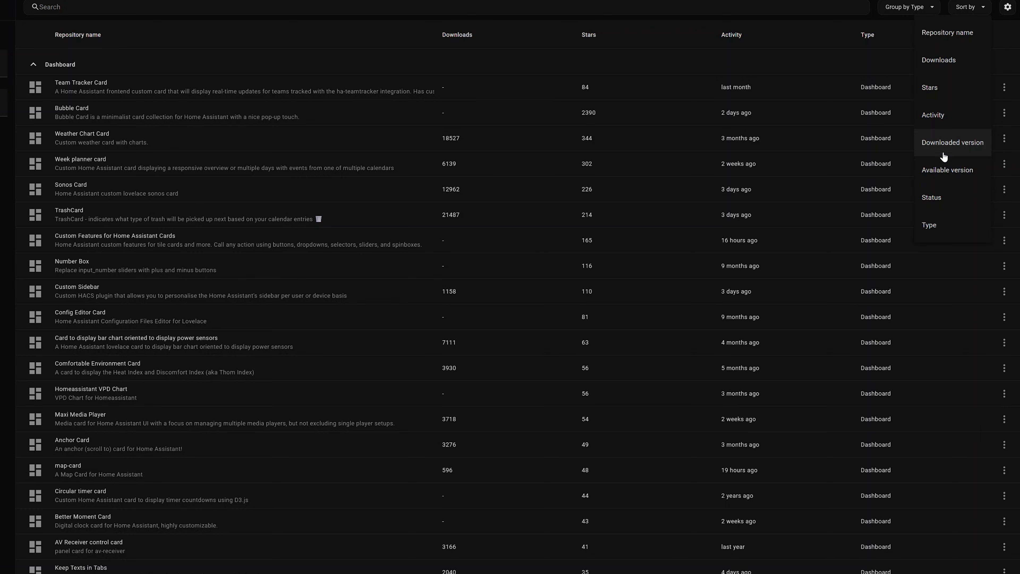
{"action": "left_click", "coordinate": [894, 47]}
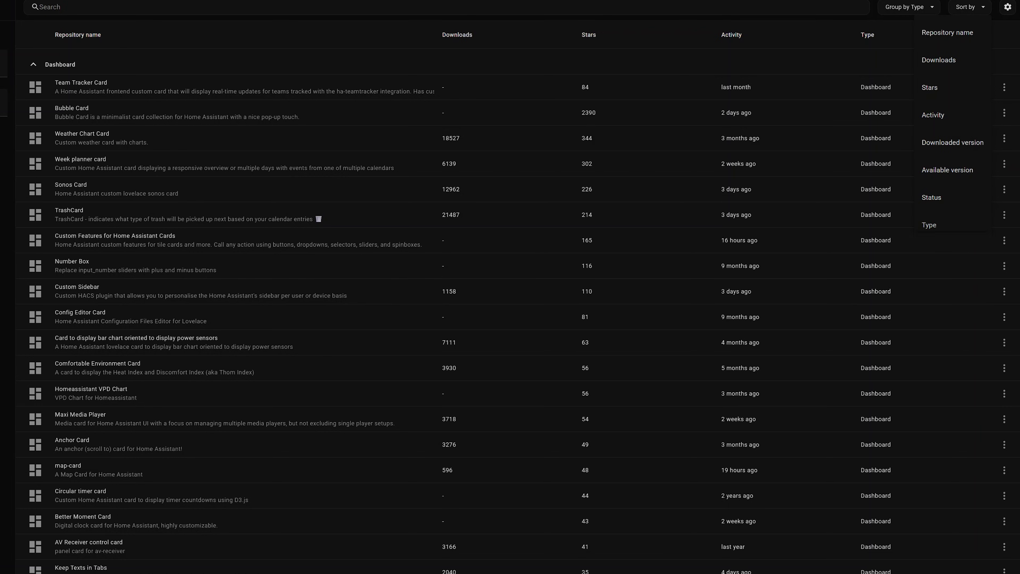
{"action": "left_click", "coordinate": [1008, 8]}
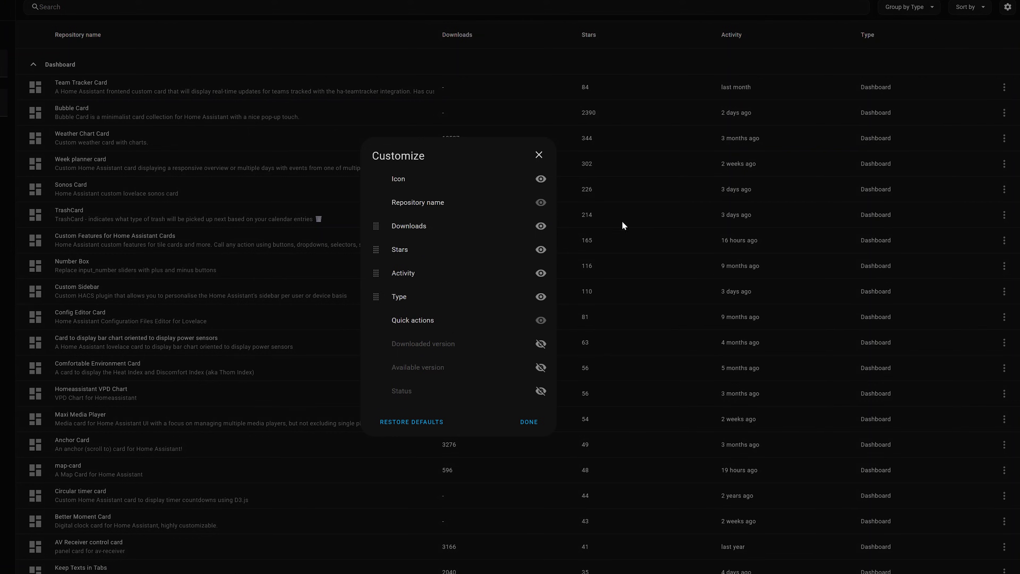
{"action": "left_click", "coordinate": [539, 156]}
{"action": "left_click", "coordinate": [1006, 2]}
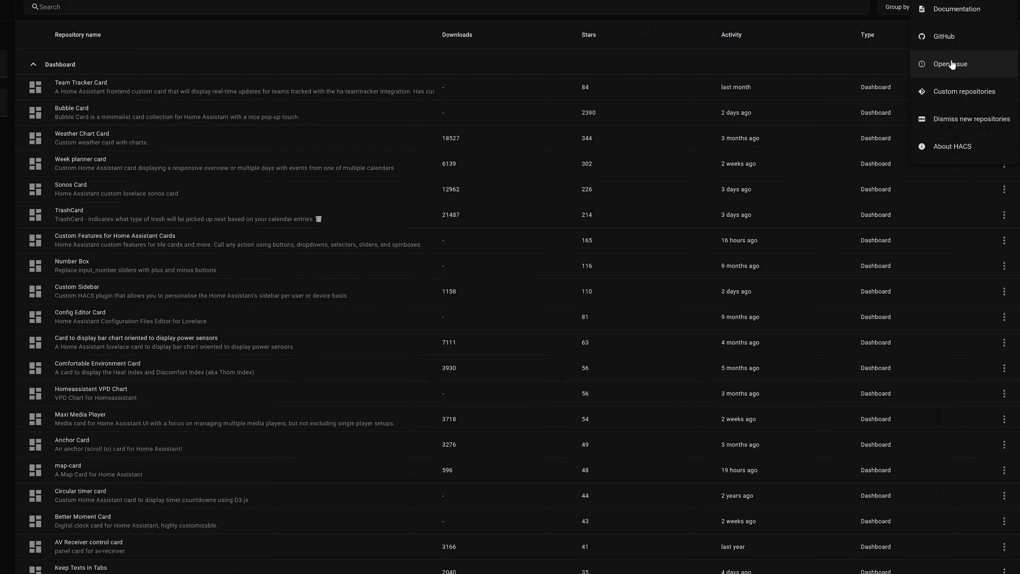
{"action": "left_click", "coordinate": [943, 99]}
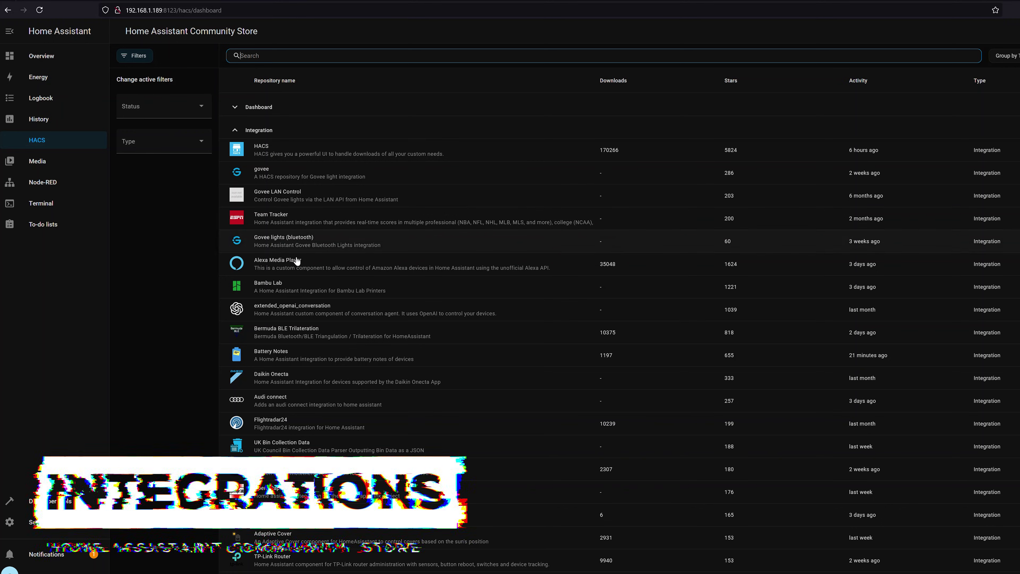
Open Tapo: Cameras Control from the search results and download version 6.0.9.
{"action": "left_click", "coordinate": [292, 287]}
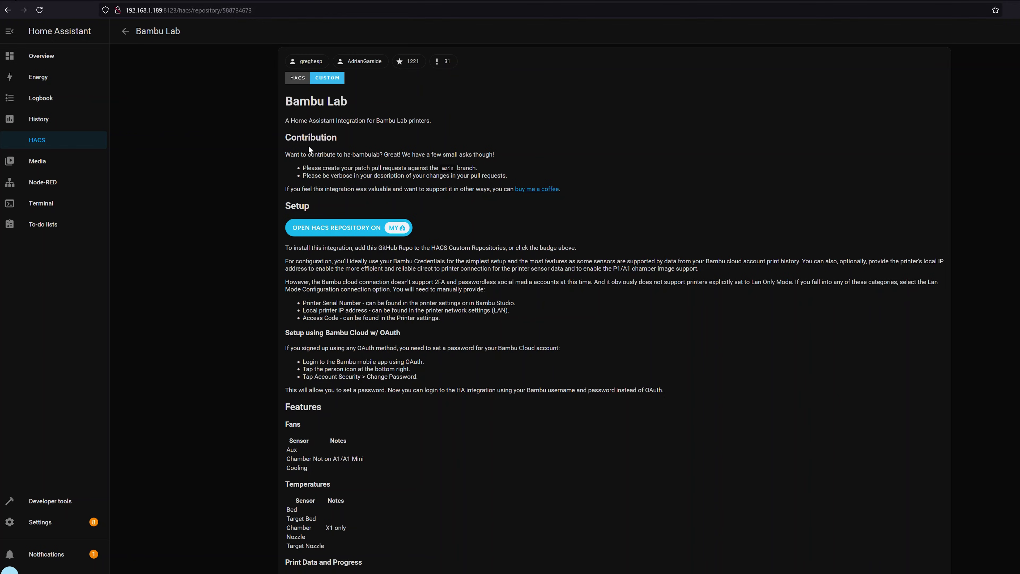
{"action": "key", "text": "alt+Left"}
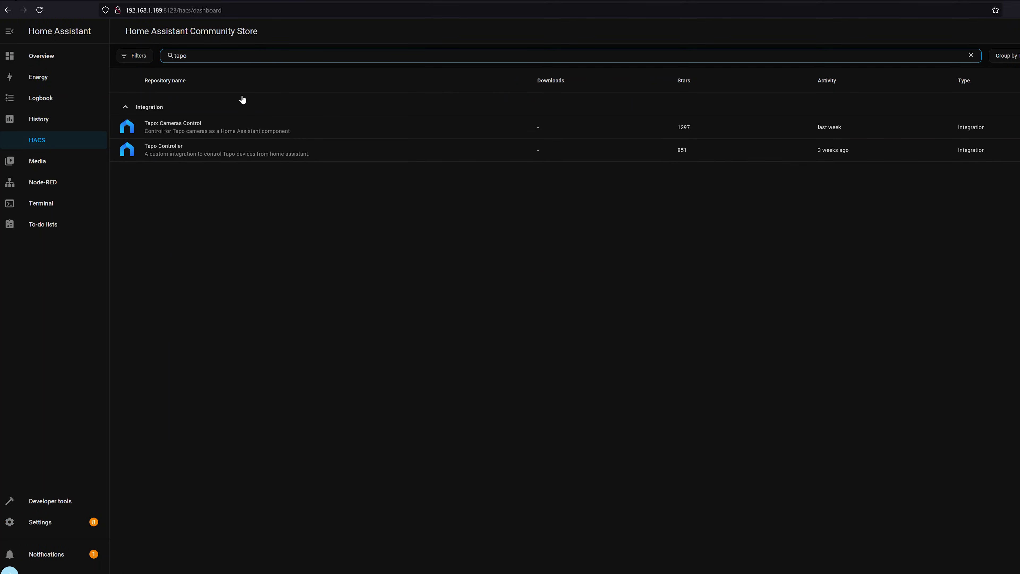
{"action": "left_click", "coordinate": [208, 127]}
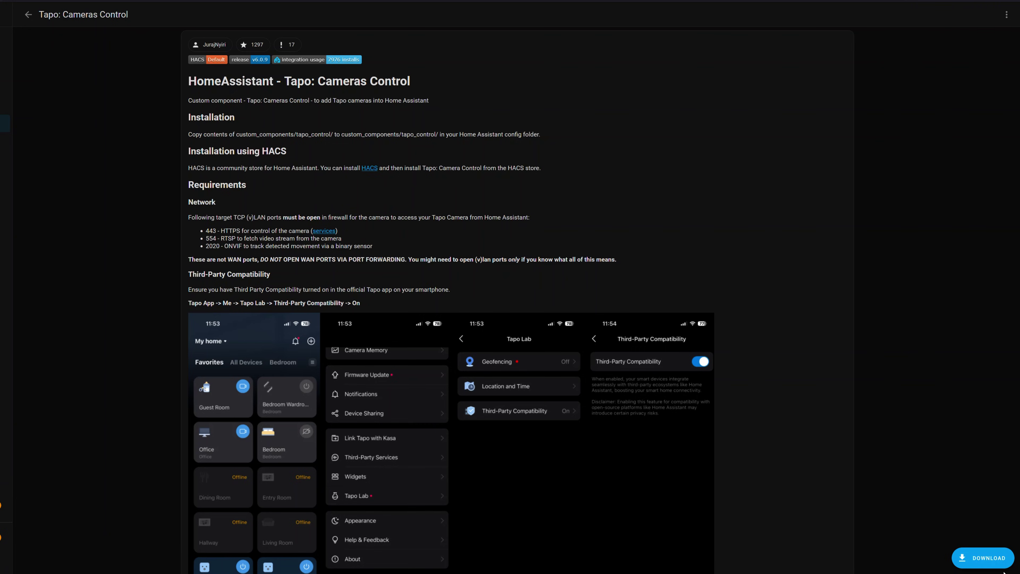
{"action": "left_click", "coordinate": [990, 561]}
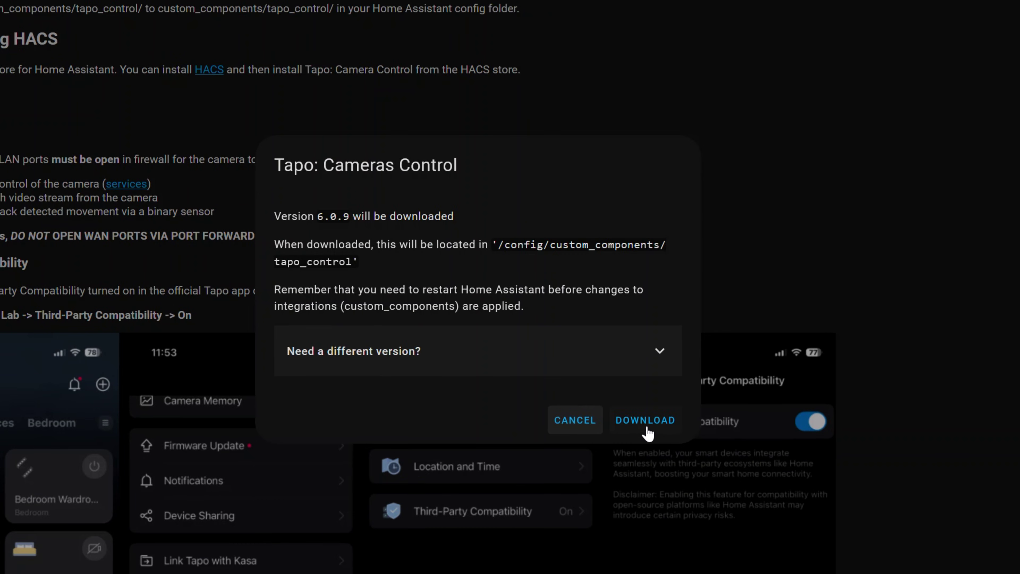
{"action": "left_click", "coordinate": [647, 427]}
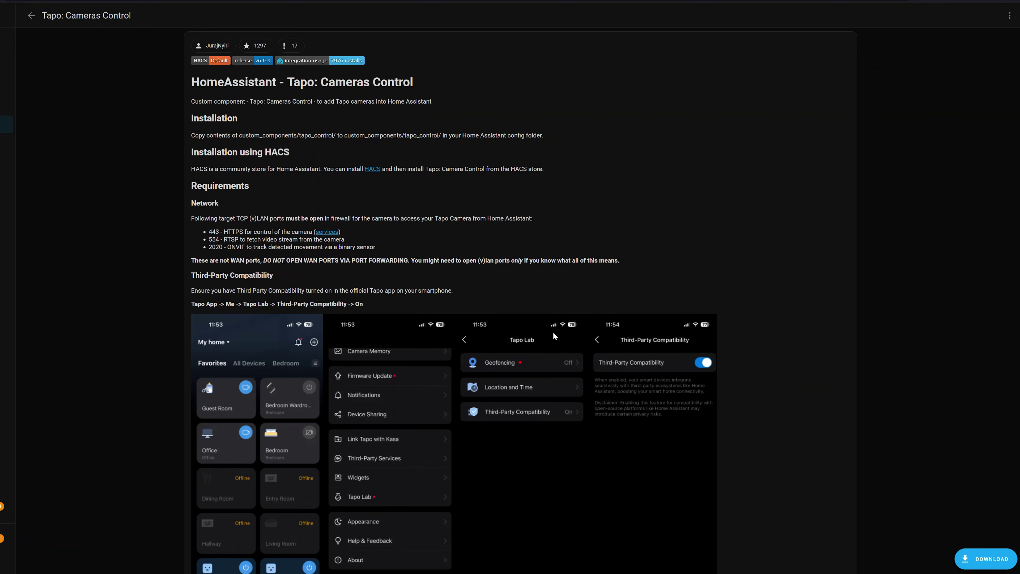
{"action": "left_click", "coordinate": [31, 15]}
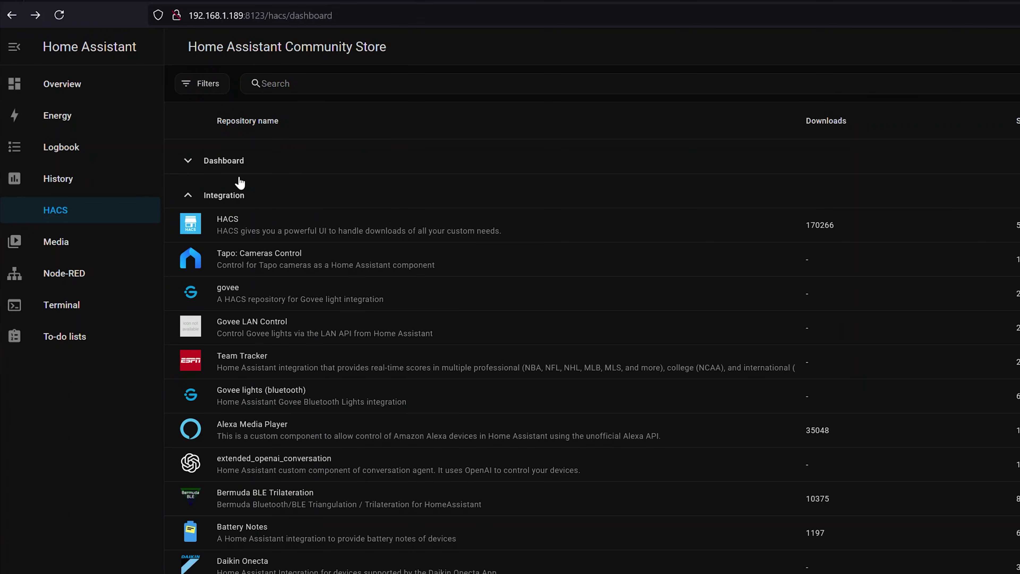
Filter repositories by Status 'Pending restart', then open the Bubble Card repository page.
{"action": "left_click", "coordinate": [207, 85]}
{"action": "left_click", "coordinate": [229, 211]}
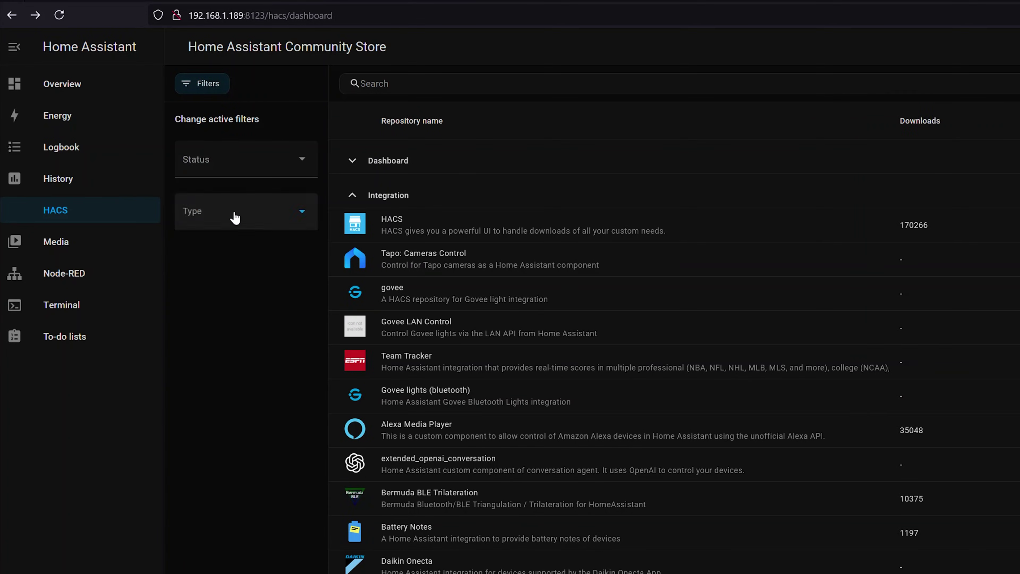
{"action": "left_click", "coordinate": [246, 169]}
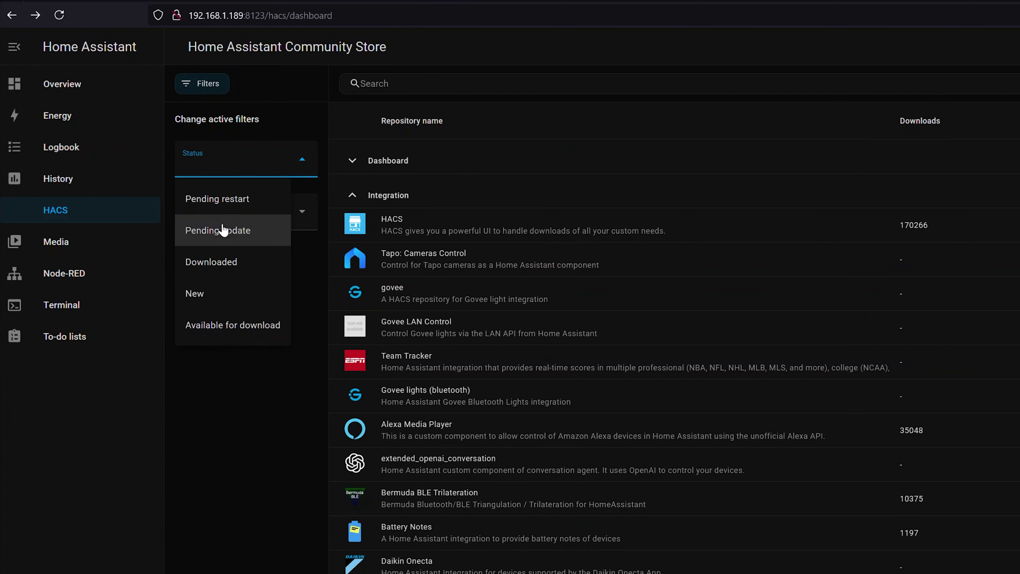
{"action": "left_click", "coordinate": [212, 200]}
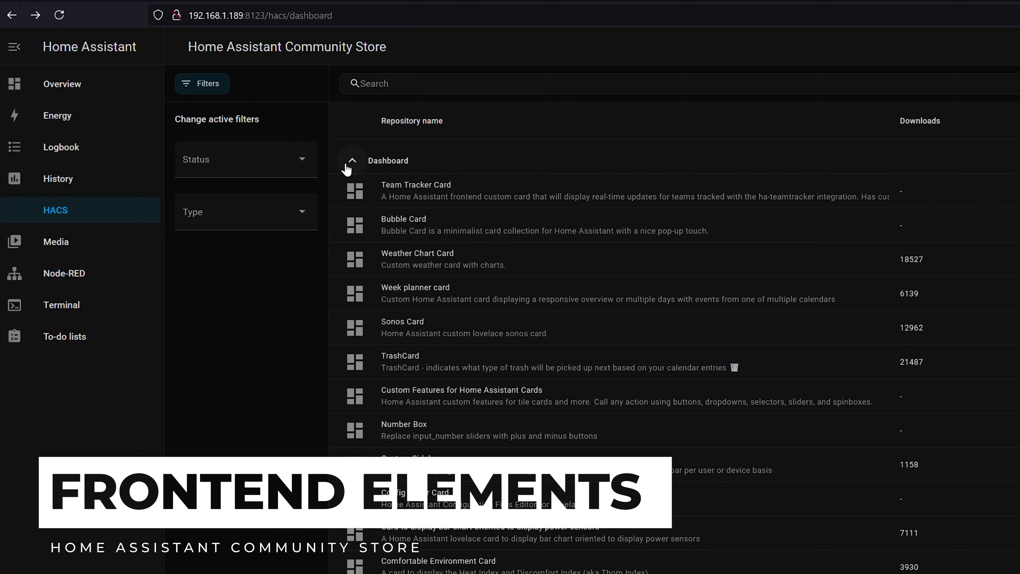
{"action": "left_click", "coordinate": [459, 231]}
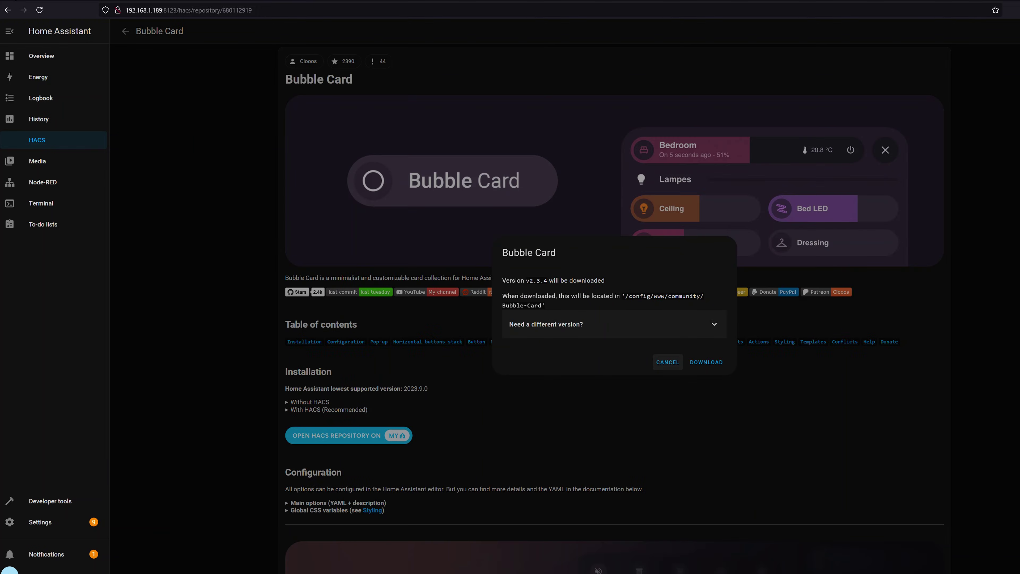
Download Bubble Card v2.3.4, reload the browser, and go to the Home dashboard.
{"action": "left_click", "coordinate": [707, 362]}
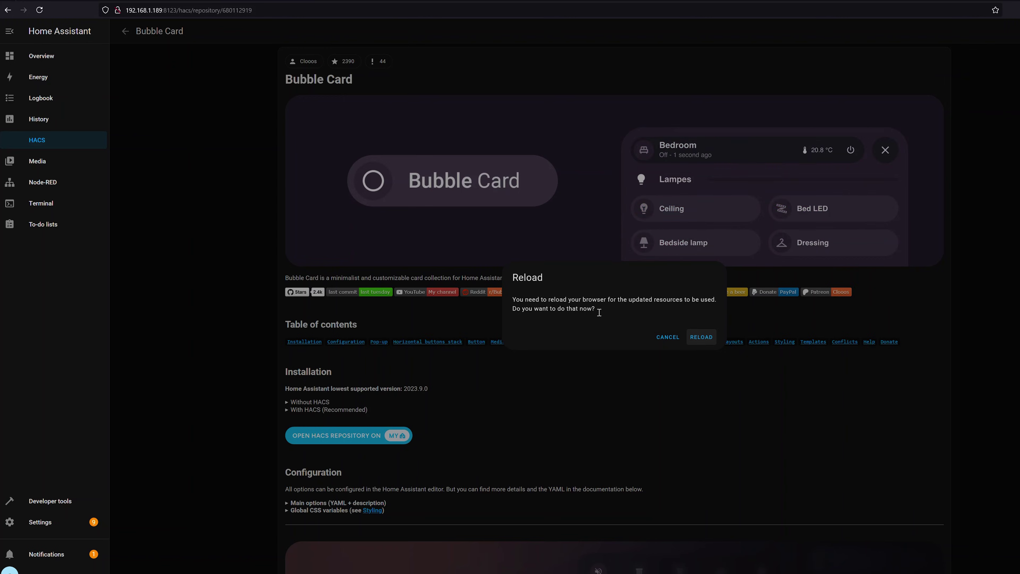
{"action": "left_click", "coordinate": [697, 338]}
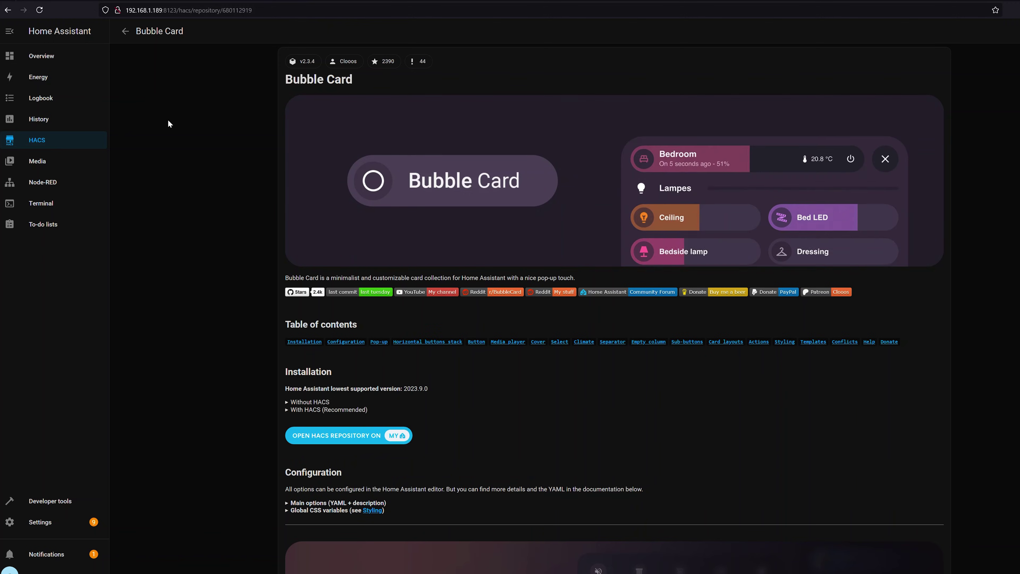
{"action": "left_click", "coordinate": [59, 60]}
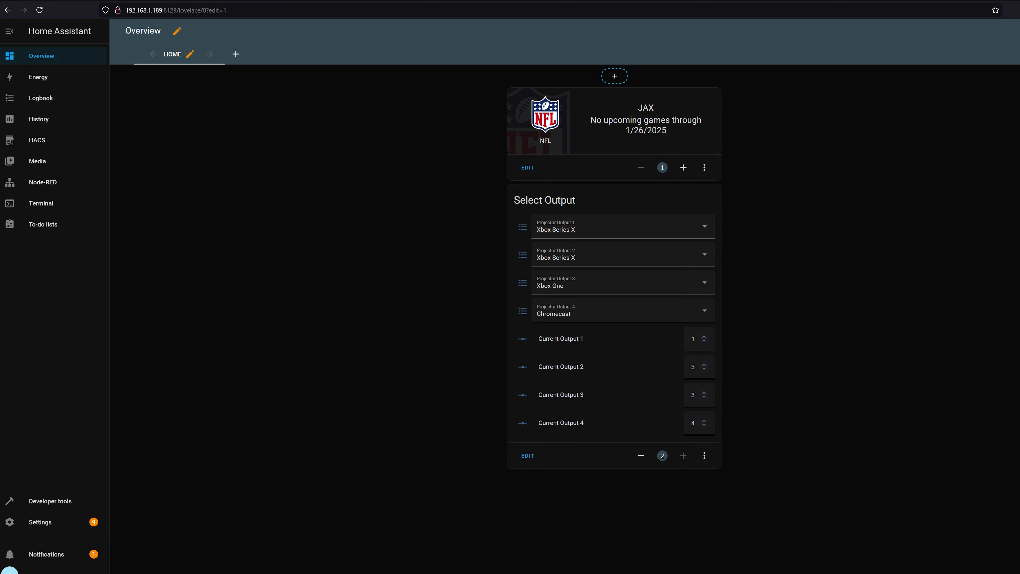
Add a Custom: Bubble Card Slider button for light.peg_board_lights to the Home dashboard.
{"action": "left_click", "coordinate": [615, 76]}
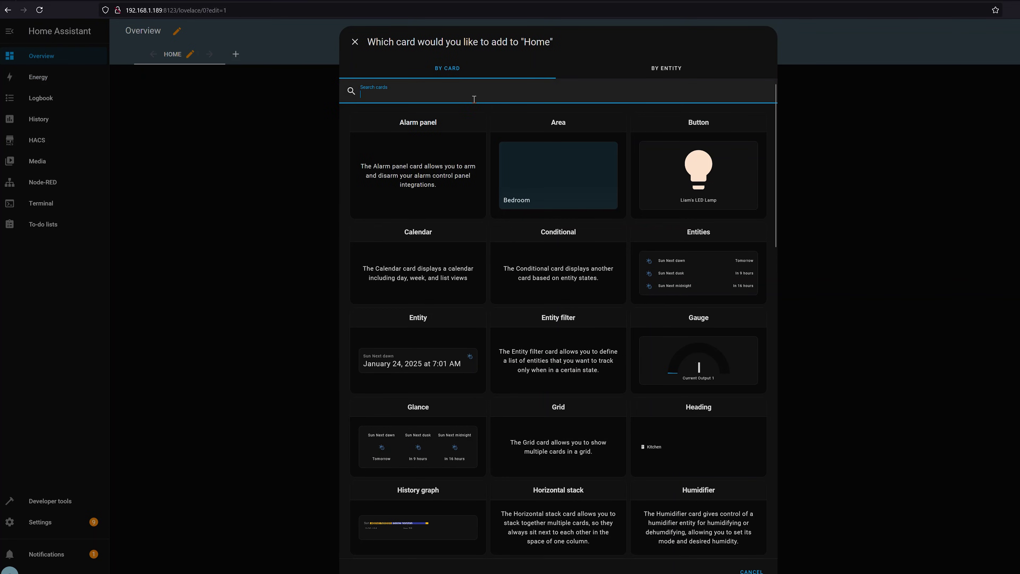
{"action": "type", "text": "bub"}
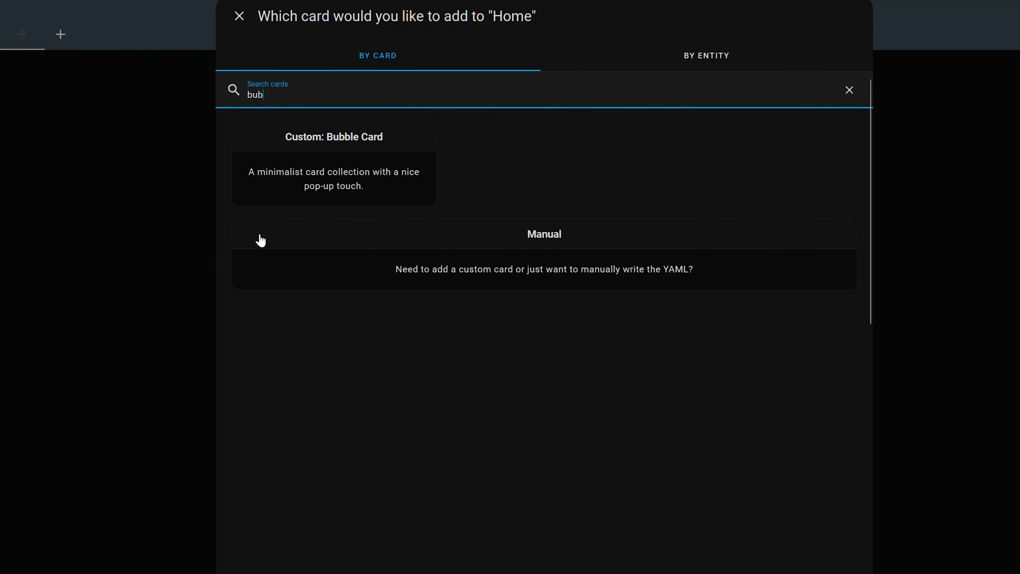
{"action": "left_click", "coordinate": [339, 163]}
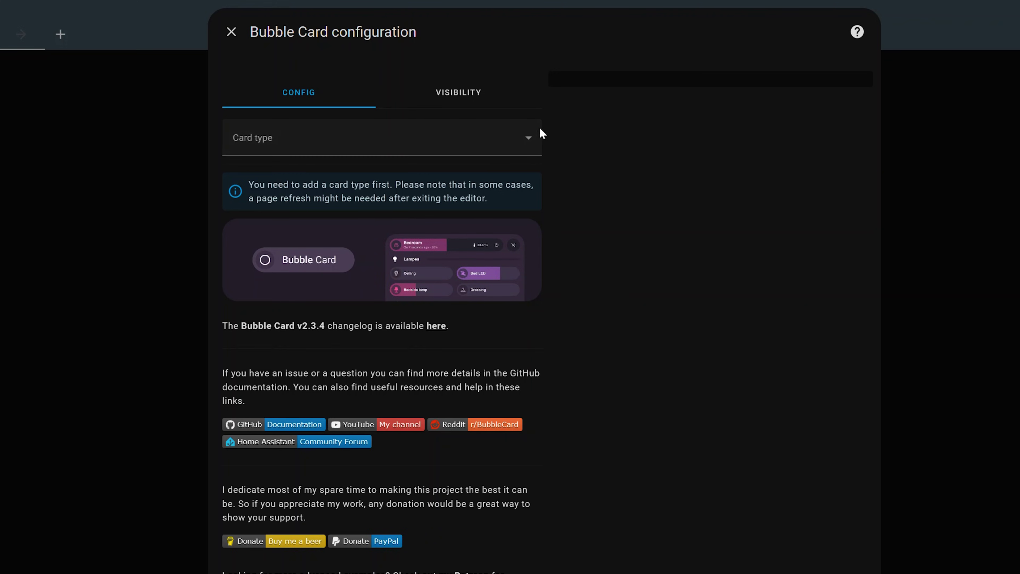
{"action": "left_click", "coordinate": [530, 138]}
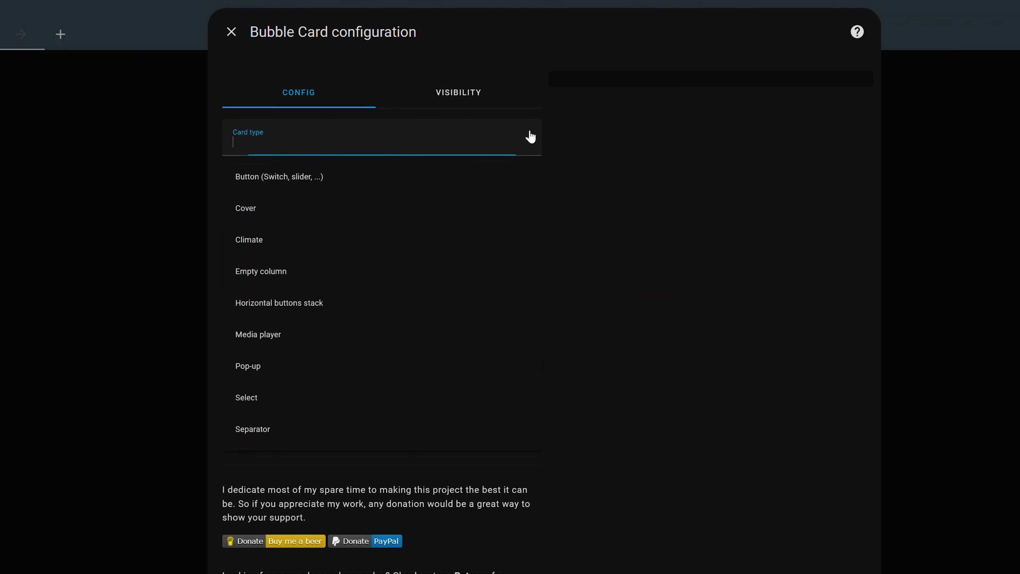
{"action": "left_click", "coordinate": [305, 181]}
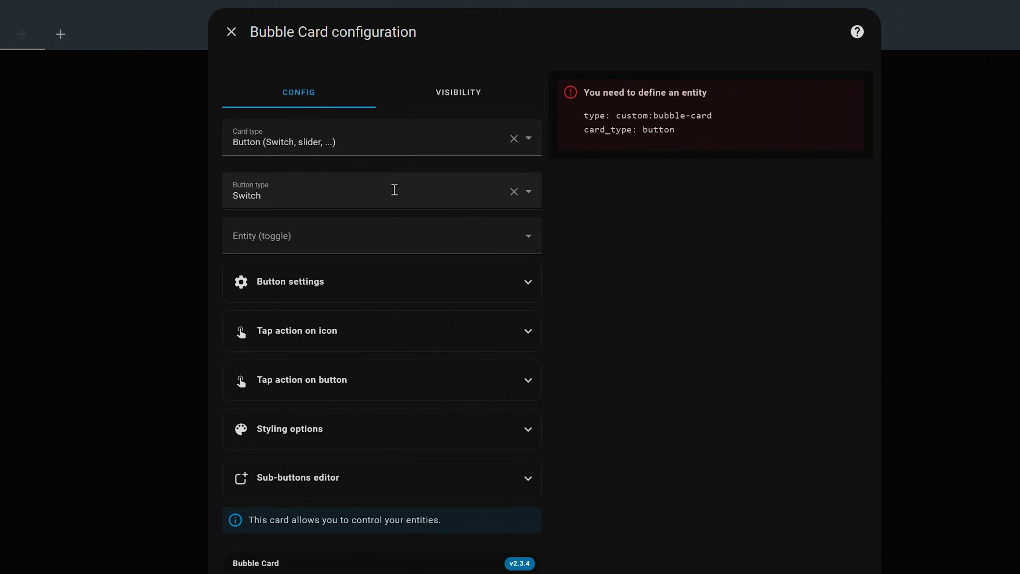
{"action": "left_click", "coordinate": [529, 193]}
{"action": "left_click", "coordinate": [357, 265]}
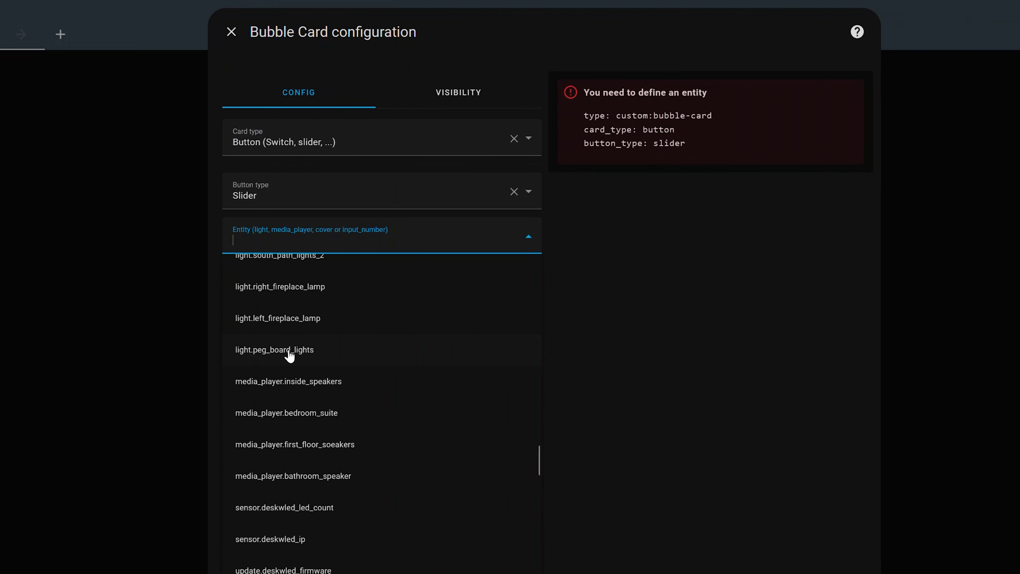
{"action": "left_click", "coordinate": [289, 353]}
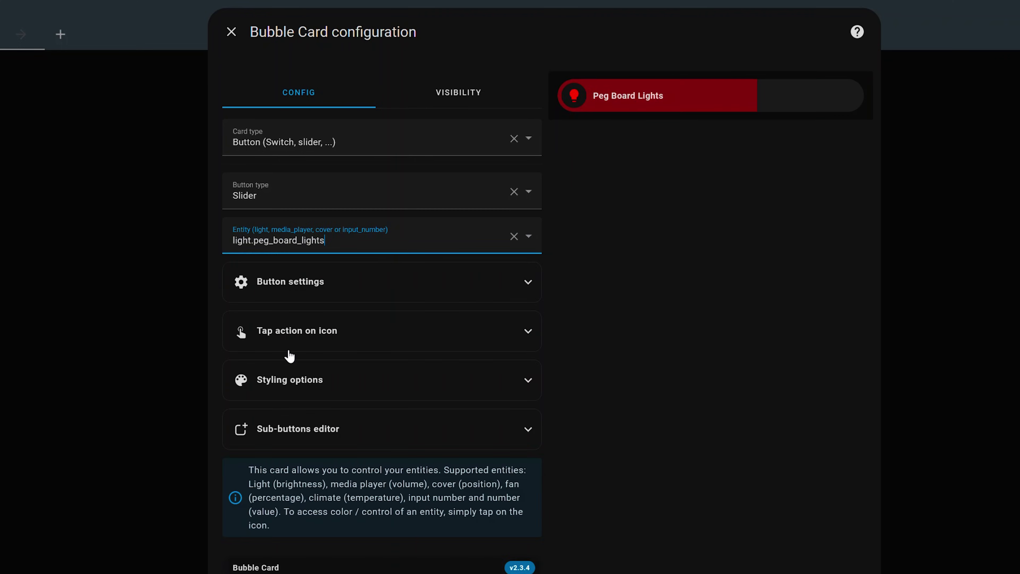
{"action": "left_click", "coordinate": [434, 293]}
{"action": "left_click", "coordinate": [429, 296]}
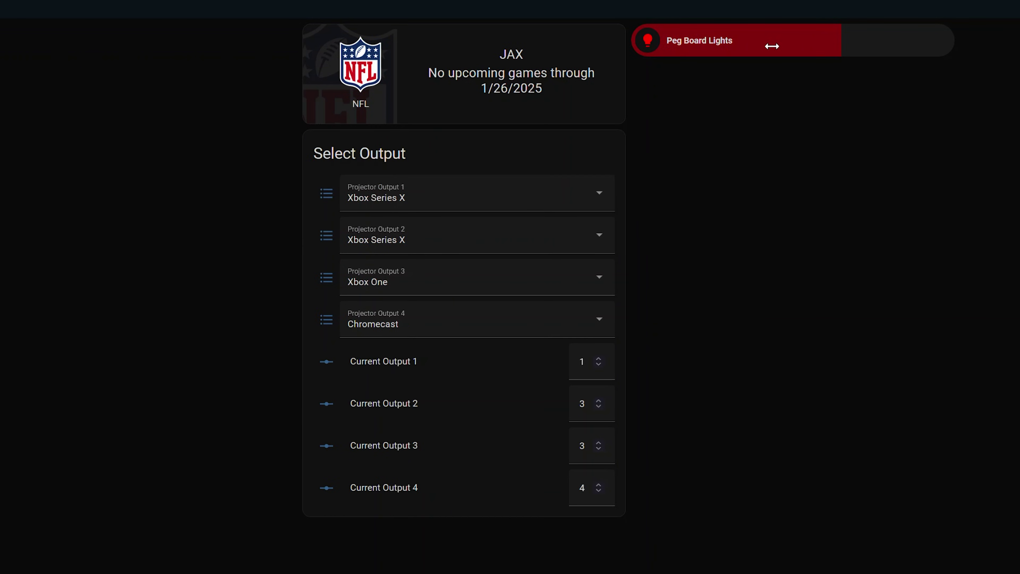
Test the Peg Board Lights slider by dimming, viewing details, and toggling the light off and on.
{"action": "left_click_drag", "start_coordinate": [813, 37], "coordinate": [756, 39]}
{"action": "left_click_drag", "start_coordinate": [691, 35], "coordinate": [816, 36]}
{"action": "left_click", "coordinate": [649, 45]}
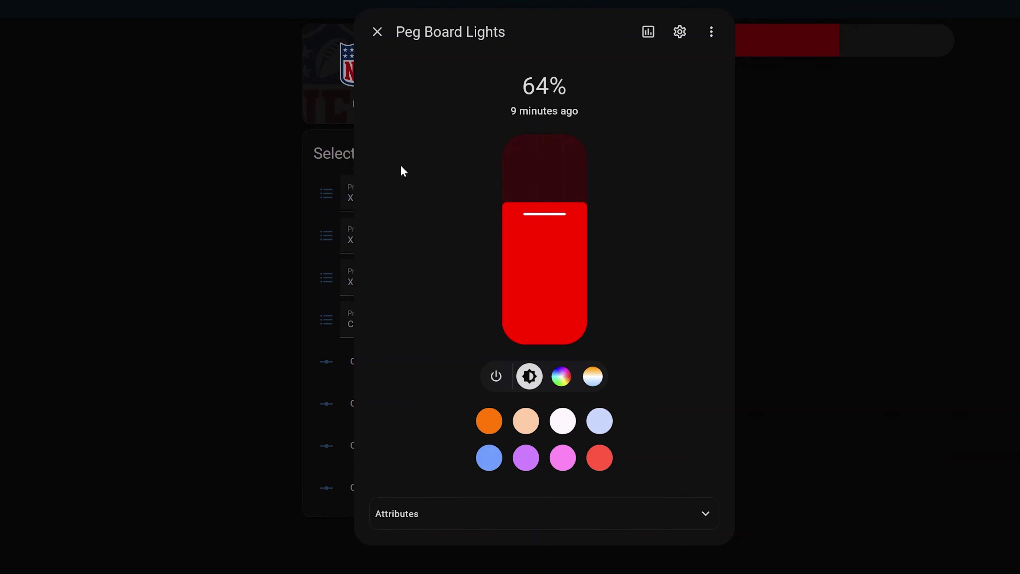
{"action": "left_click", "coordinate": [376, 32]}
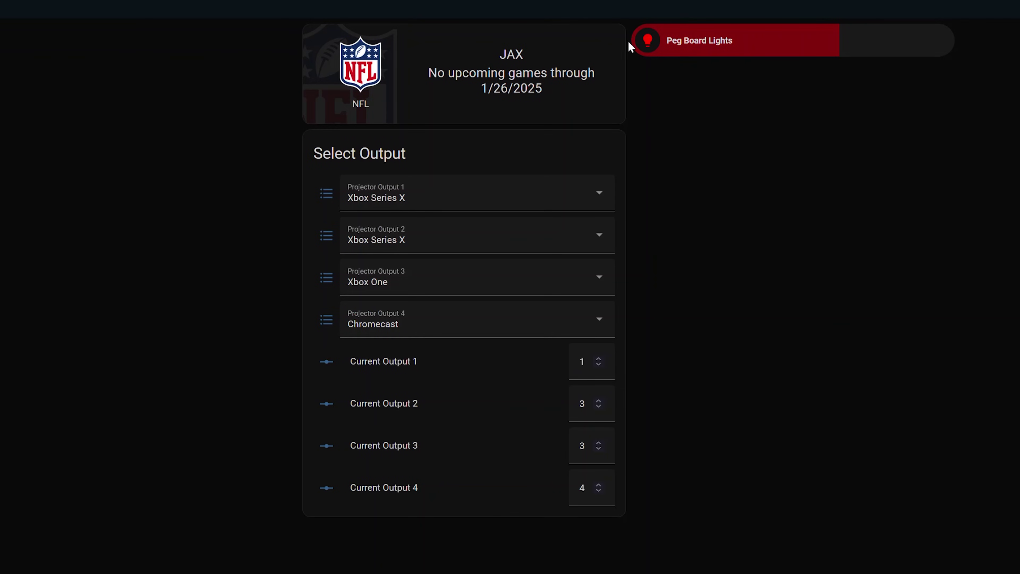
{"action": "left_click", "coordinate": [648, 41]}
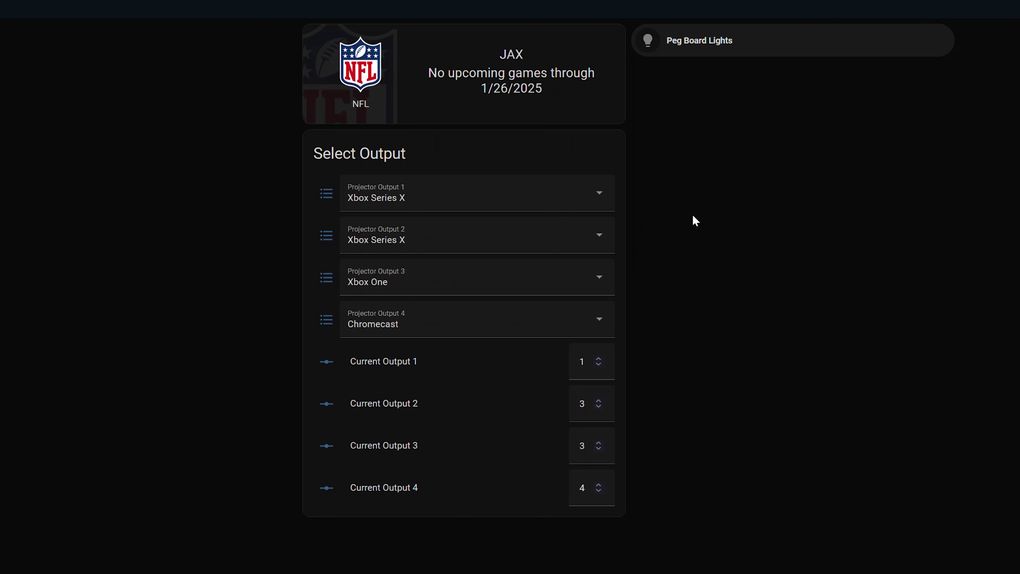
{"action": "left_click", "coordinate": [647, 41]}
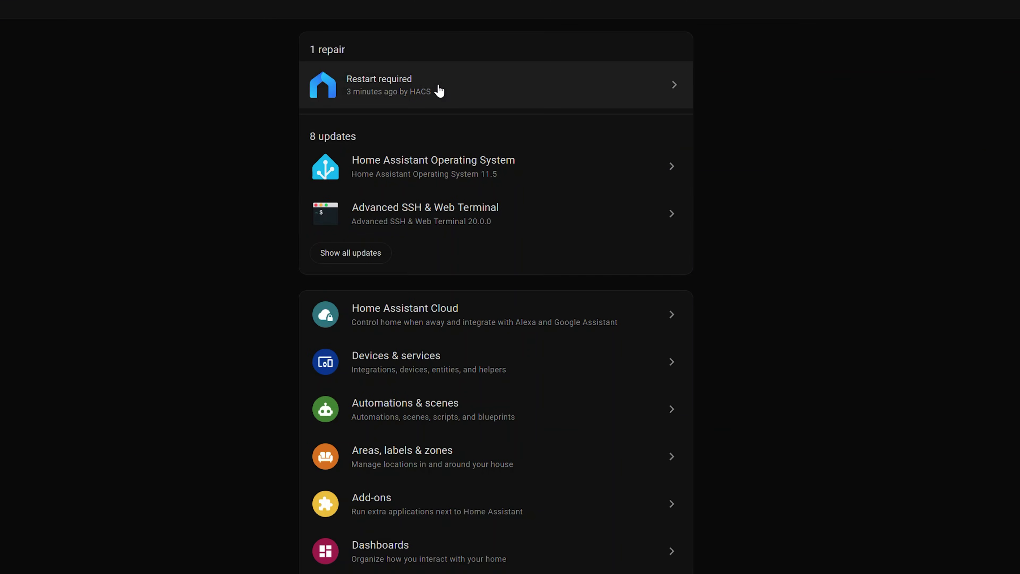
Review and dismiss the Tapo: Cameras Control restart notice, then show all 8 pending updates.
{"action": "left_click", "coordinate": [470, 90]}
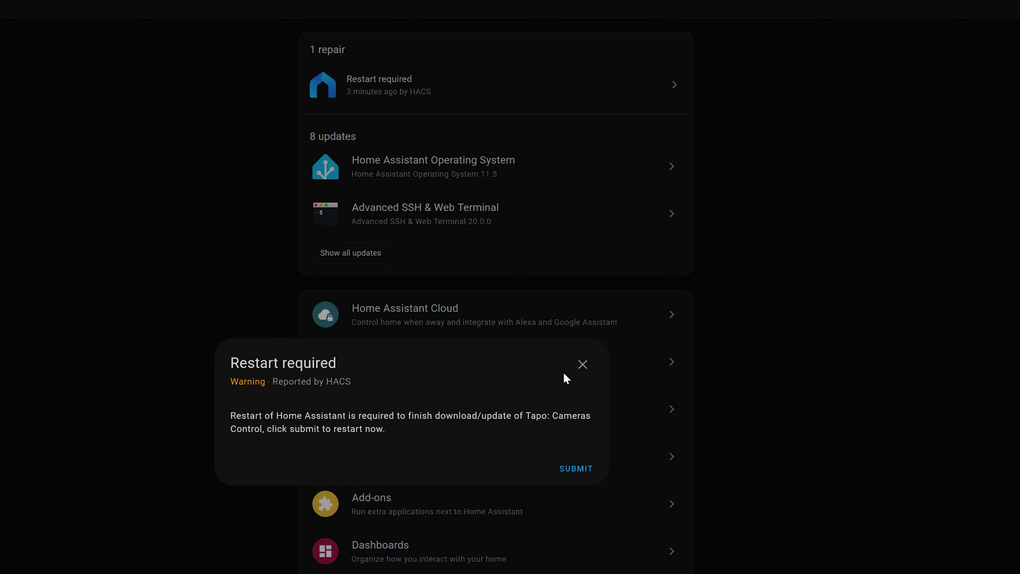
{"action": "left_click", "coordinate": [581, 365]}
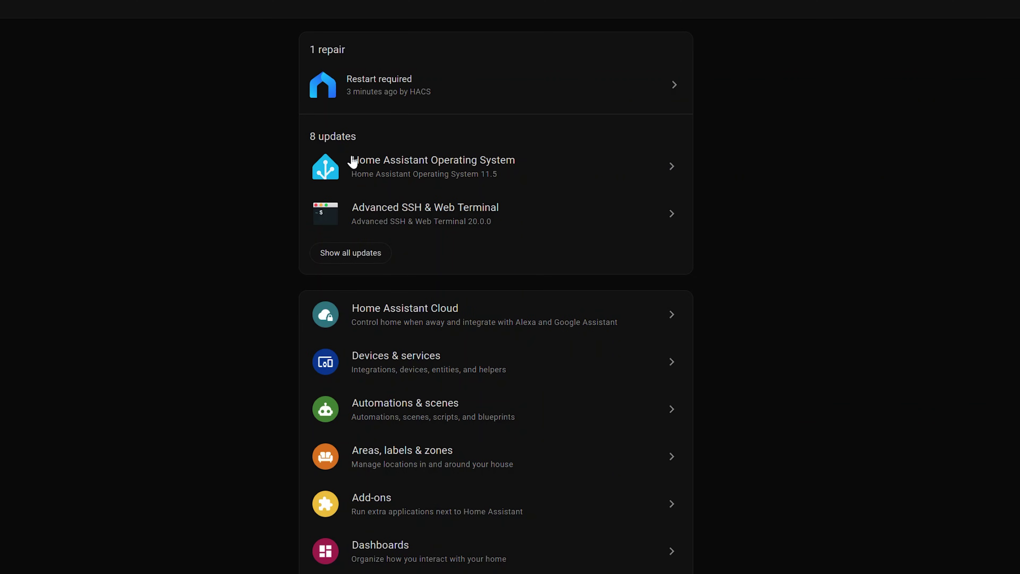
{"action": "left_click", "coordinate": [371, 253]}
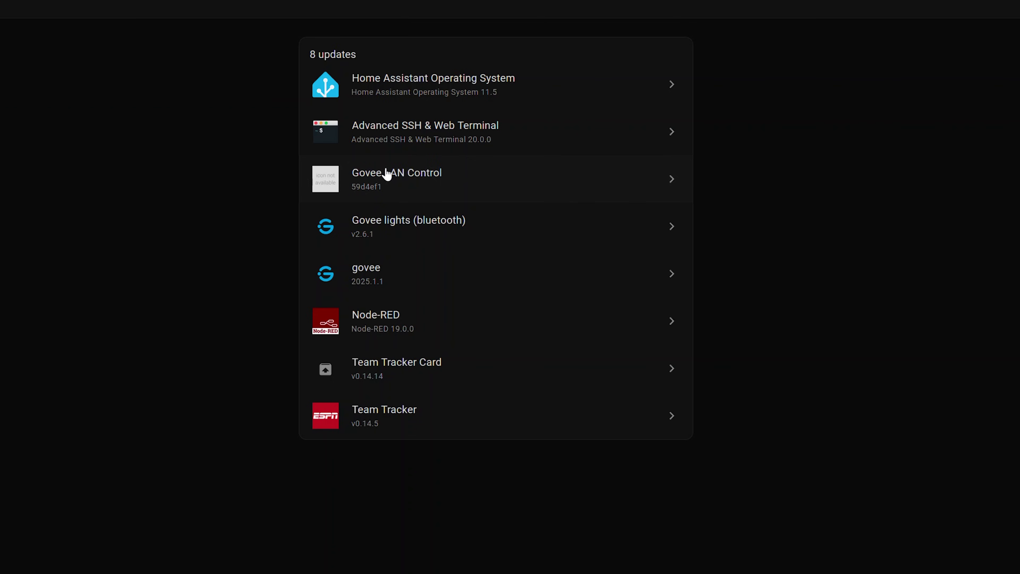
Install the Govee LAN Control update and the govee 2025.1.1 update.
{"action": "left_click", "coordinate": [390, 175]}
{"action": "left_click", "coordinate": [563, 242]}
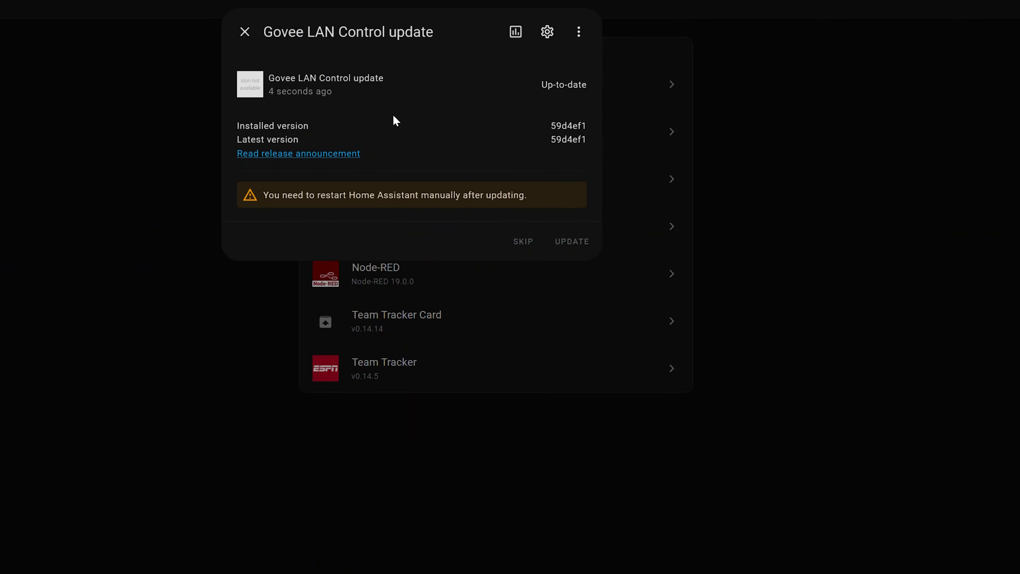
{"action": "left_click", "coordinate": [244, 32]}
{"action": "left_click", "coordinate": [393, 226]}
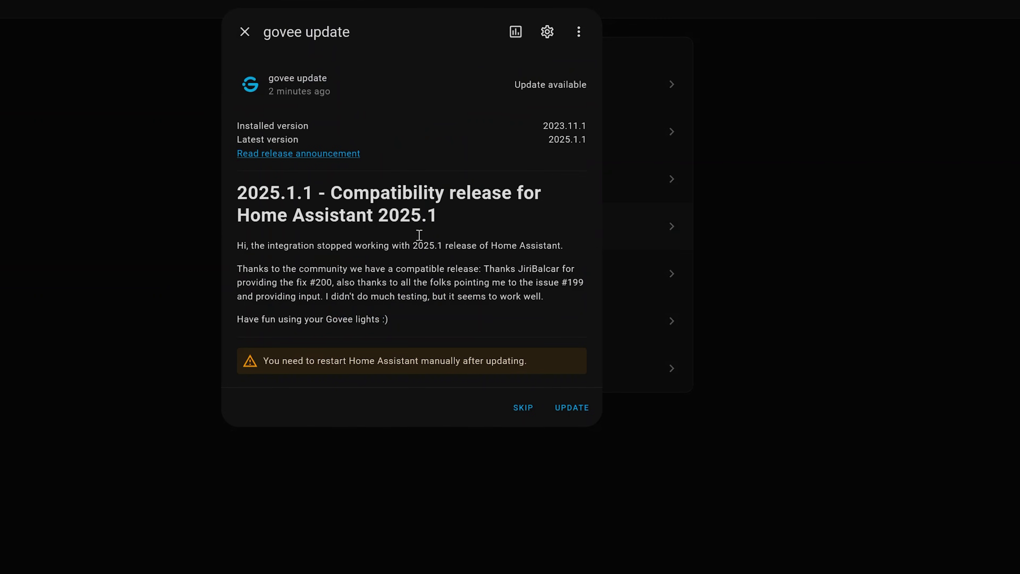
{"action": "left_click", "coordinate": [566, 408]}
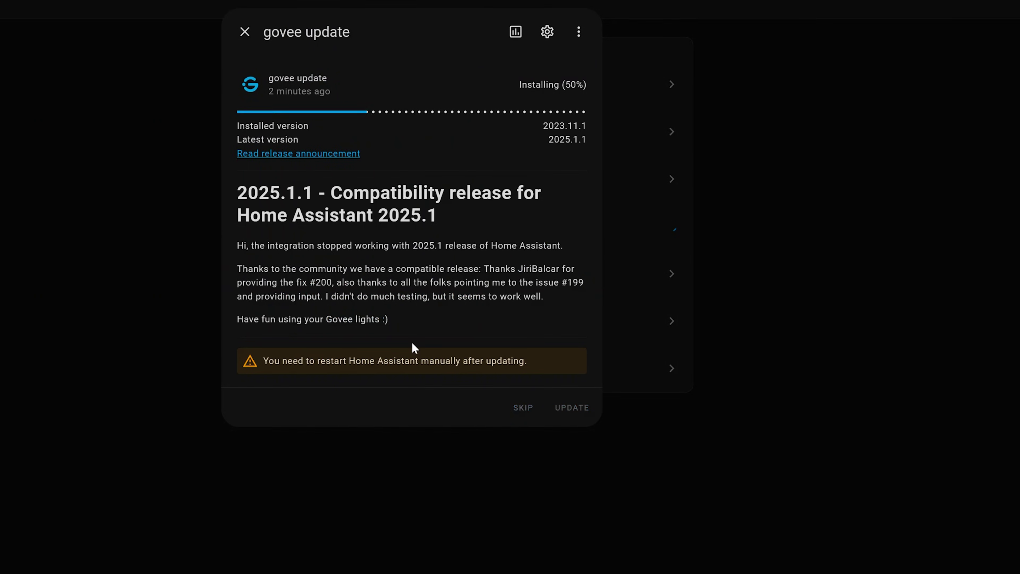
{"action": "left_click", "coordinate": [244, 31]}
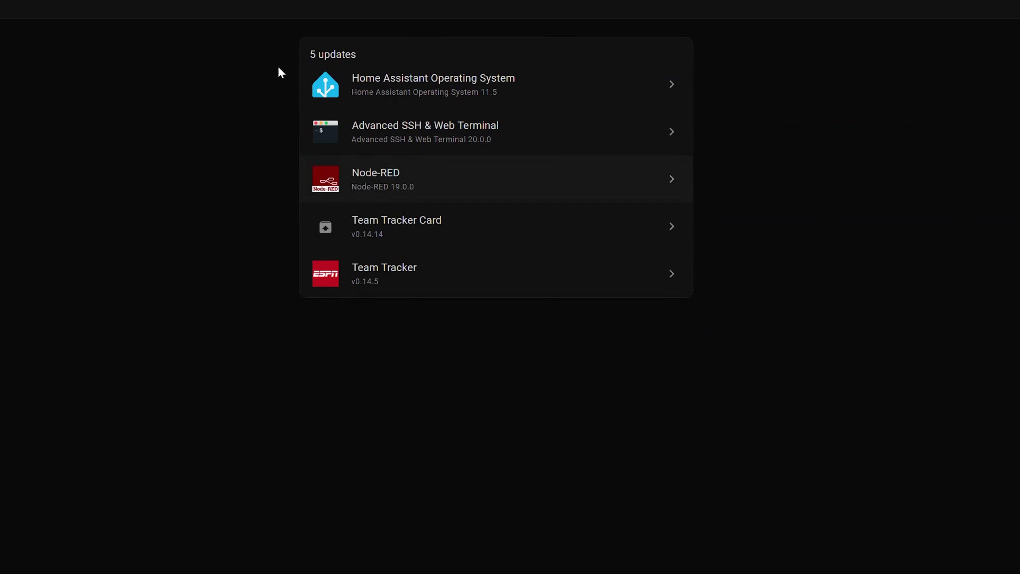
Install the Team Tracker Card and Team Tracker updates, then return to Settings.
{"action": "left_click", "coordinate": [497, 228]}
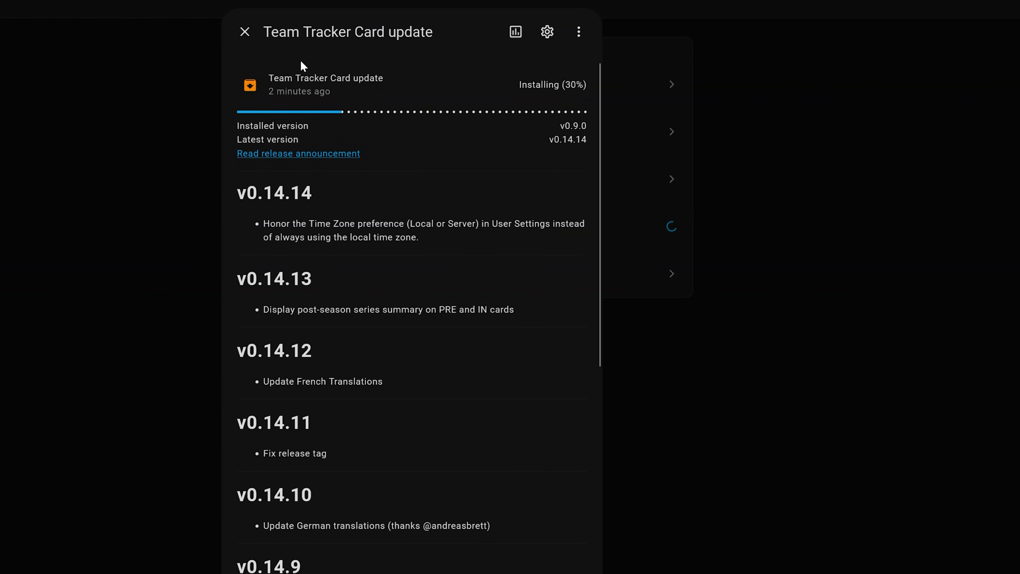
{"action": "left_click", "coordinate": [245, 32]}
{"action": "left_click", "coordinate": [460, 224]}
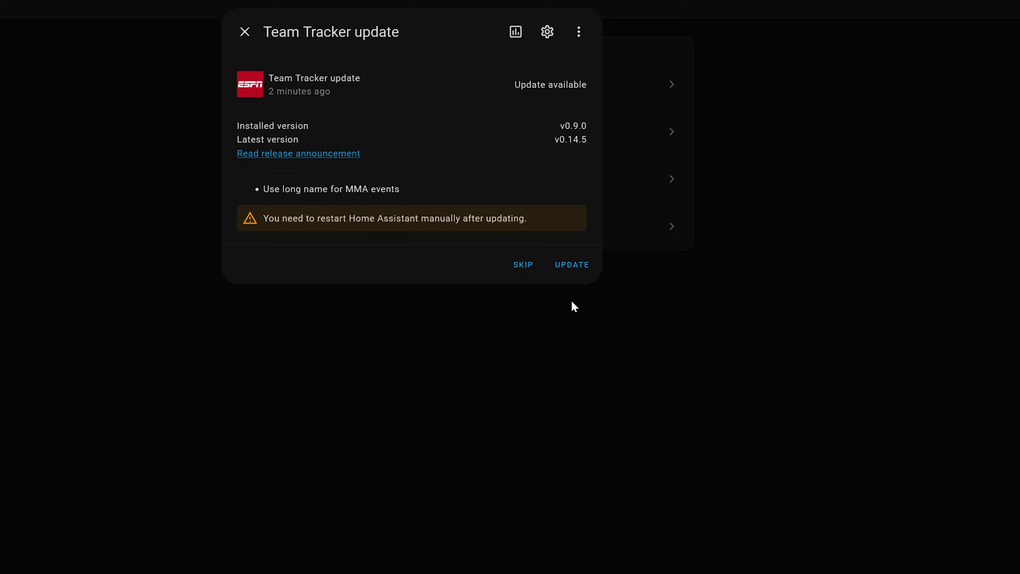
{"action": "left_click", "coordinate": [574, 266]}
{"action": "key", "text": "alt+Left"}
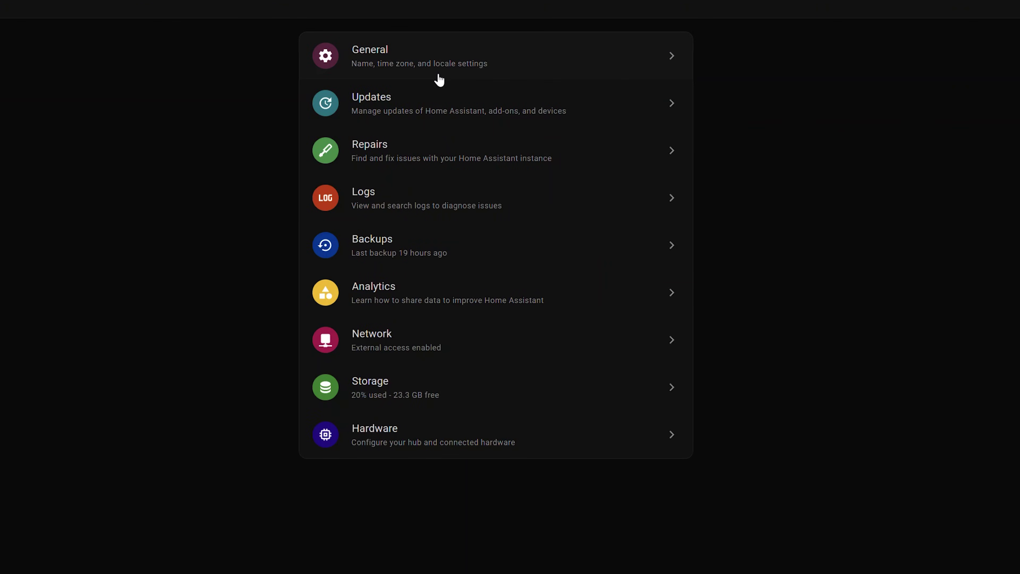
Open the pending Repairs list and the first Restart required repair.
{"action": "left_click", "coordinate": [438, 163]}
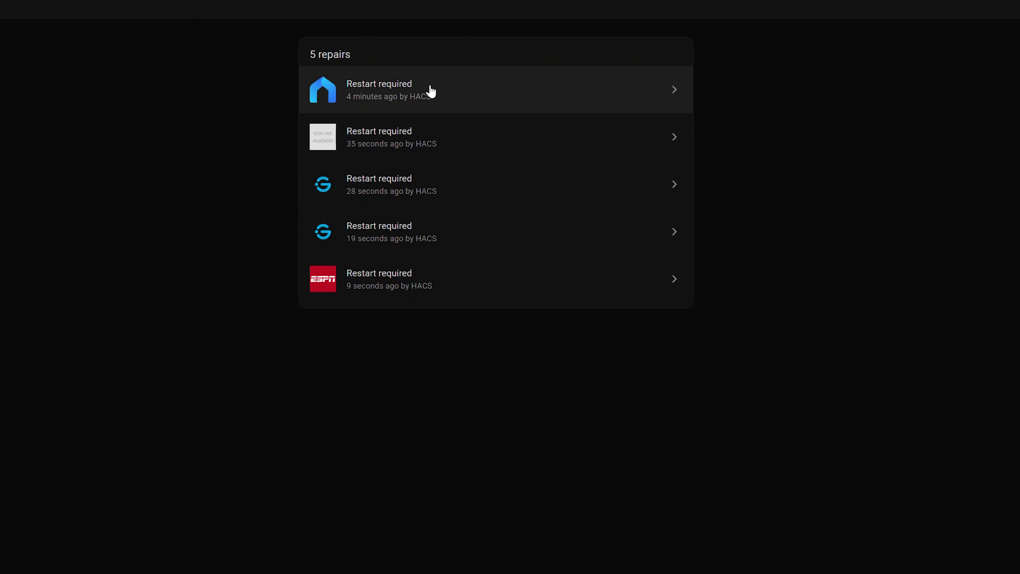
{"action": "left_click", "coordinate": [415, 91]}
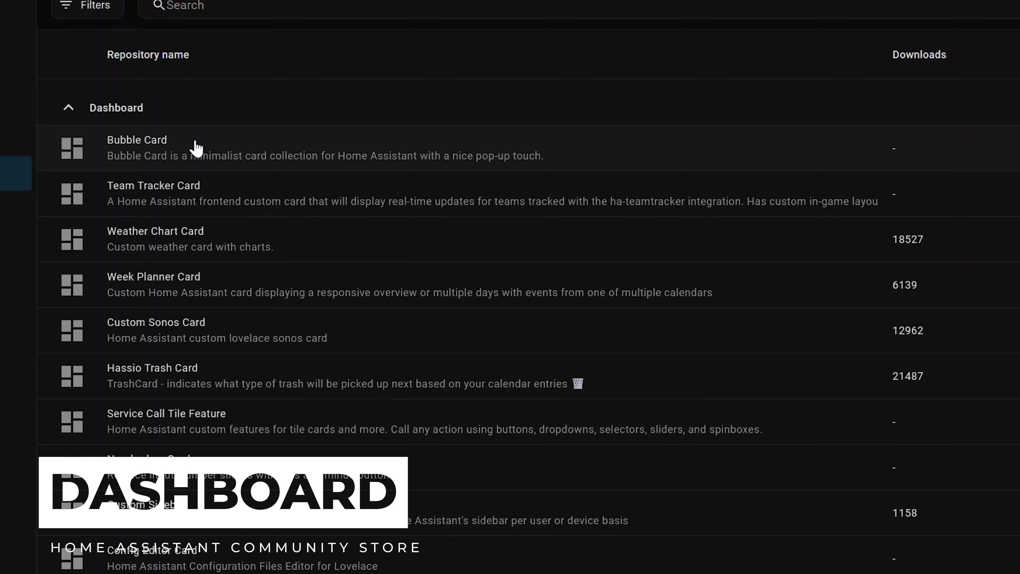
{"action": "left_click", "coordinate": [268, 7]}
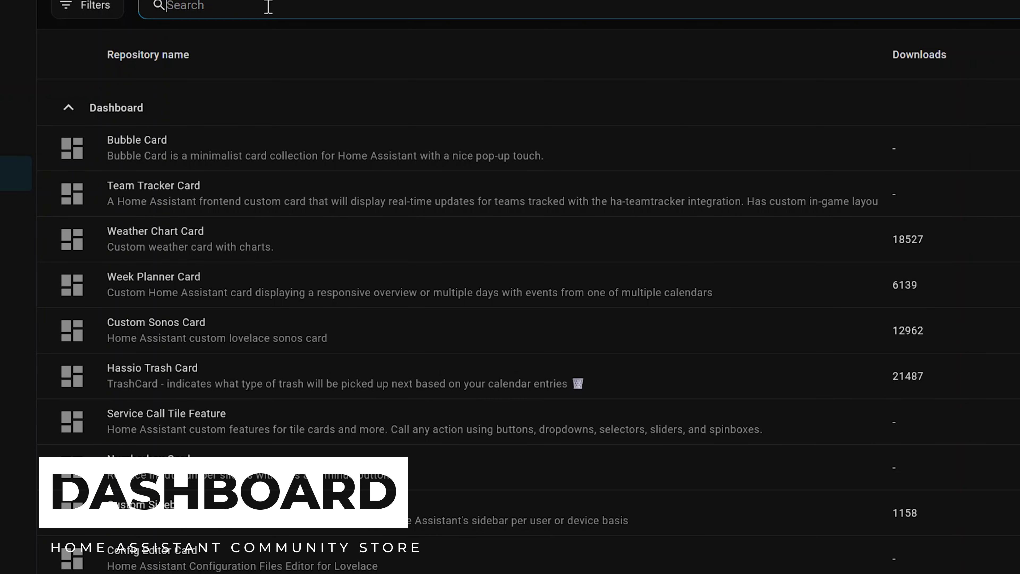
{"action": "type", "text": "auto"}
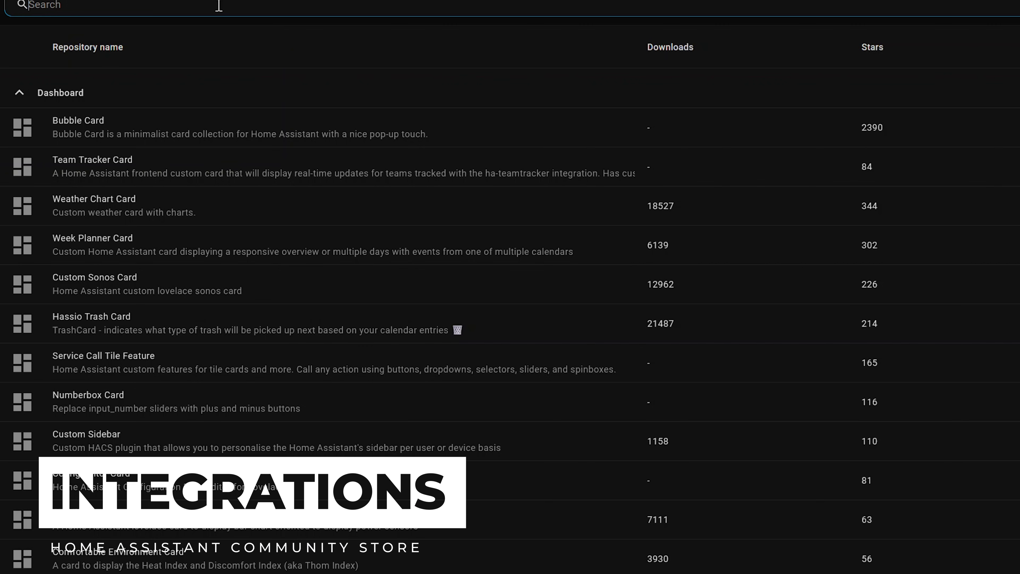
Search HACS for 'bamb', then view the 3D Printer details and the Package Dashboard.
{"action": "type", "text": "bamb"}
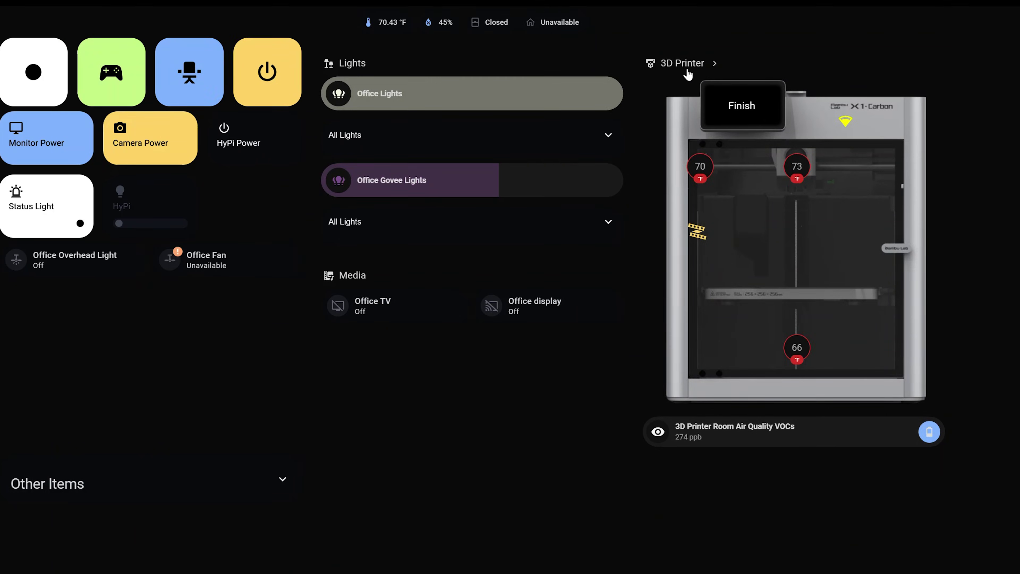
{"action": "left_click", "coordinate": [687, 72]}
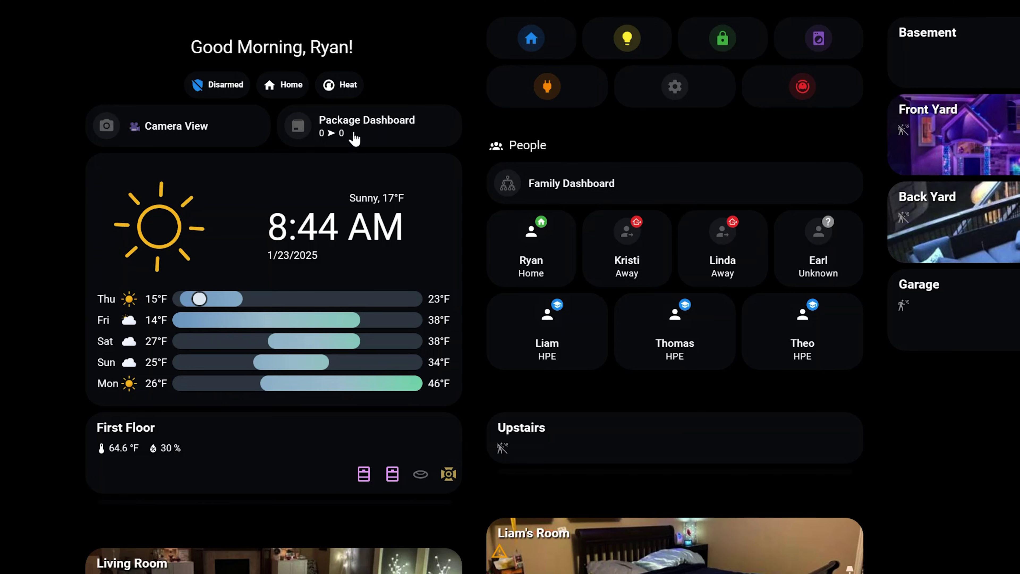
{"action": "left_click", "coordinate": [353, 133]}
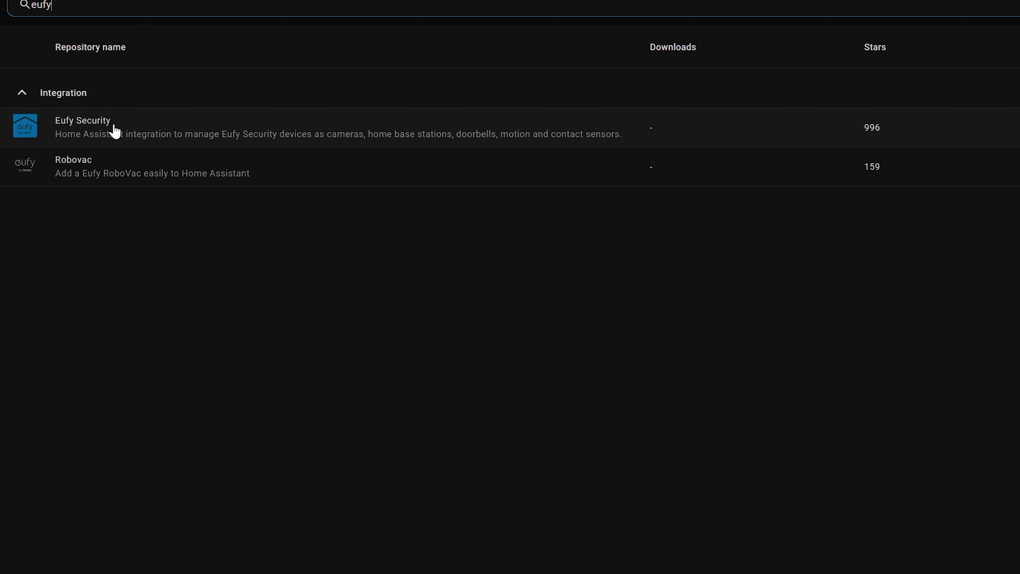
Open the Eufy Security repository details from the 'eufy' search results.
{"action": "left_click", "coordinate": [114, 130]}
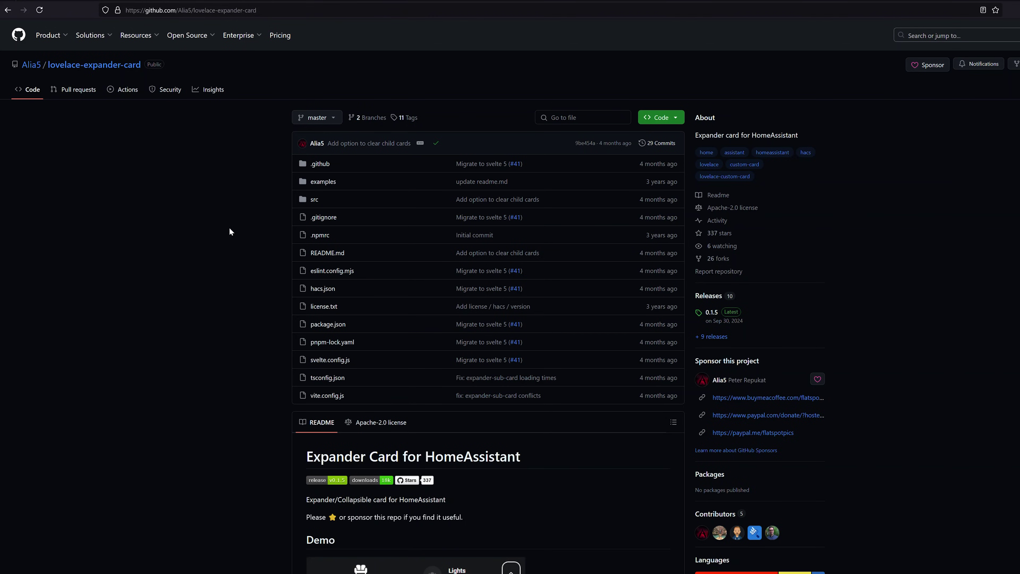
Search HACS for 'expander', then copy the lovelace-expander-card URL from the README's HACS installation section.
{"action": "scroll", "coordinate": [229, 229], "scroll_direction": "down", "scroll_amount": 8}
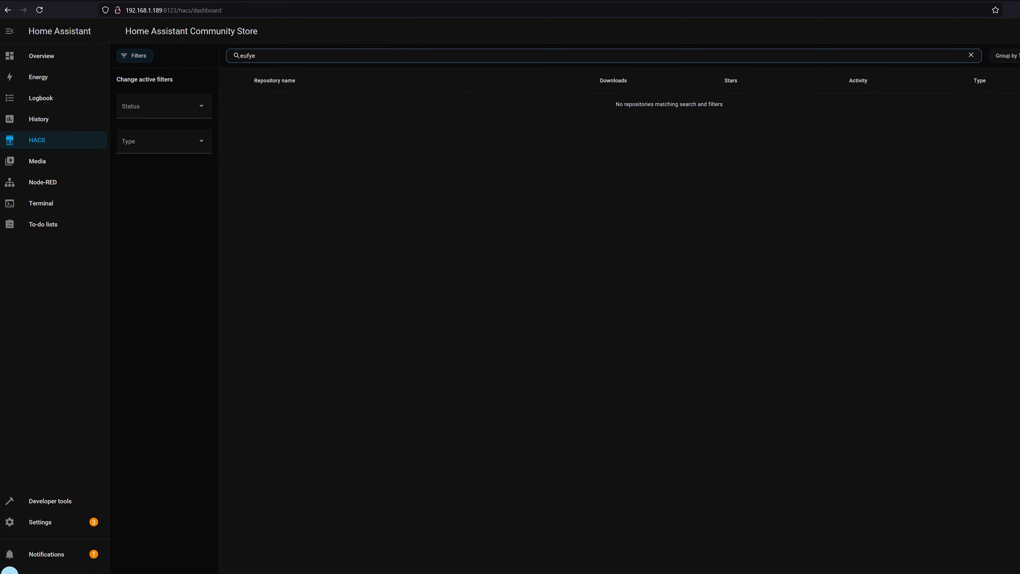
{"action": "type", "text": "ex"}
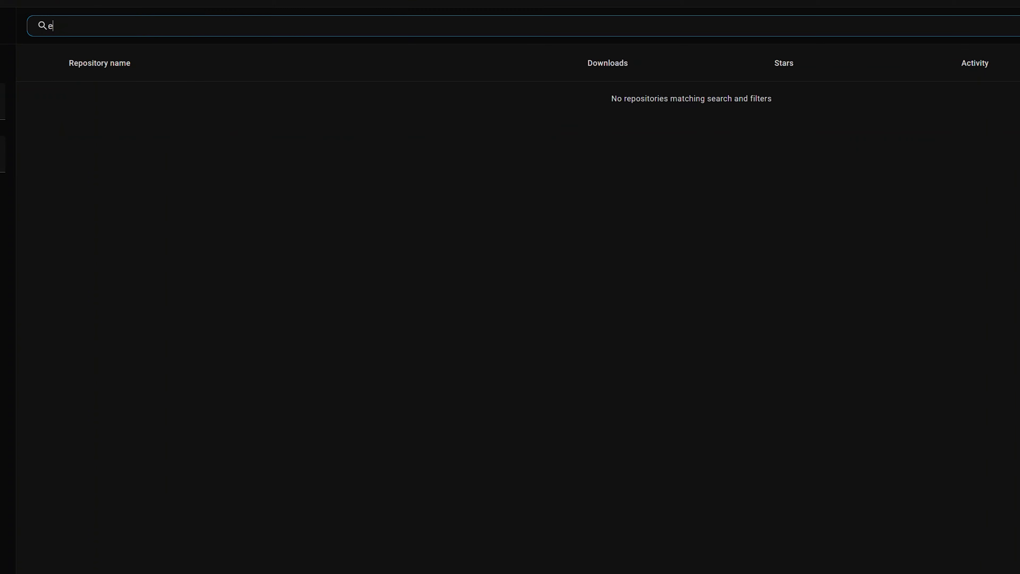
{"action": "type", "text": "pander"}
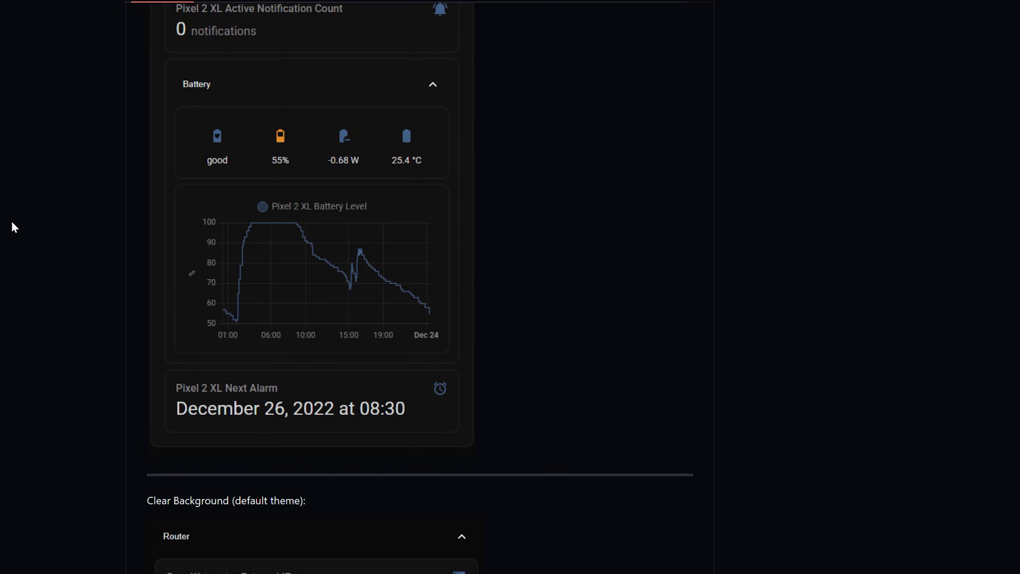
{"action": "scroll", "coordinate": [14, 228], "scroll_direction": "down", "scroll_amount": 20}
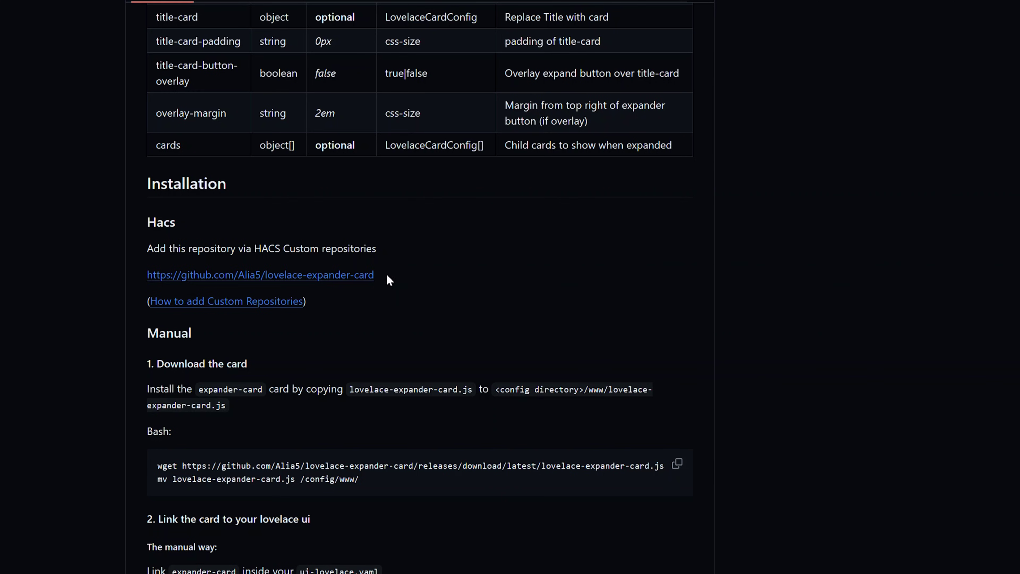
{"action": "left_click_drag", "start_coordinate": [387, 278], "coordinate": [147, 275]}
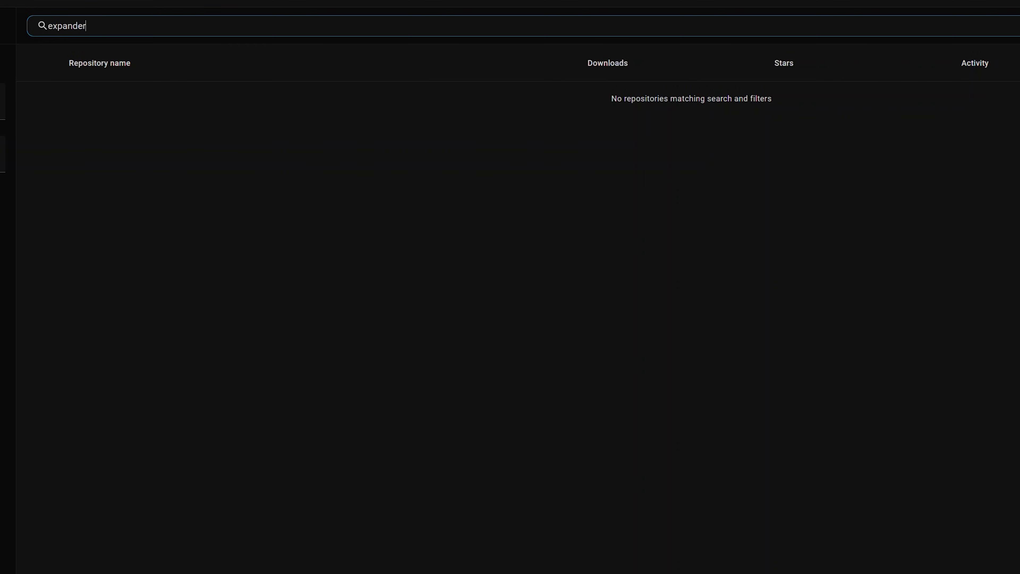
Add the pasted lovelace-expander-card URL as a Dashboard custom repository, then open expander-card.
{"action": "left_click", "coordinate": [1008, 32]}
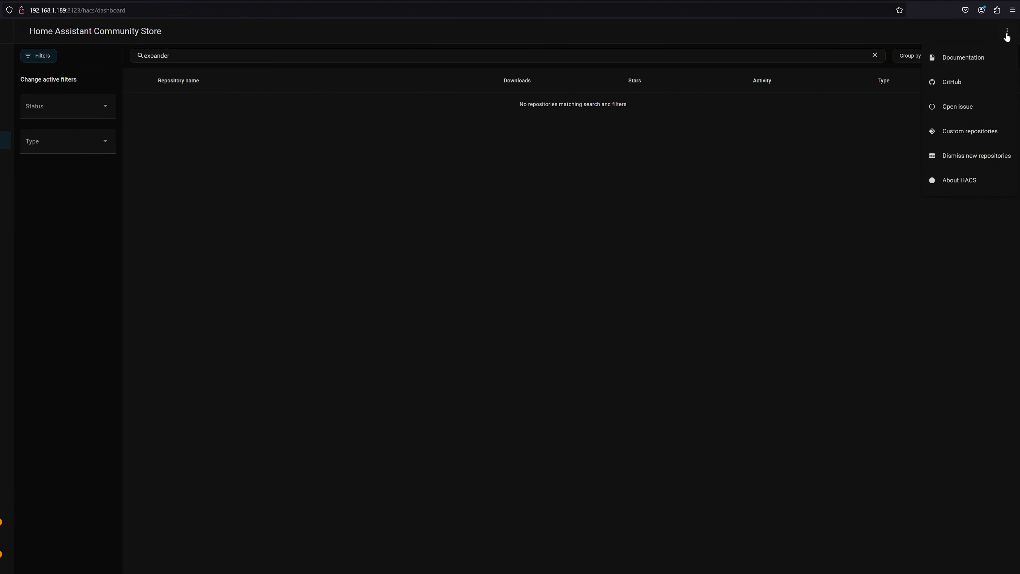
{"action": "left_click", "coordinate": [973, 134]}
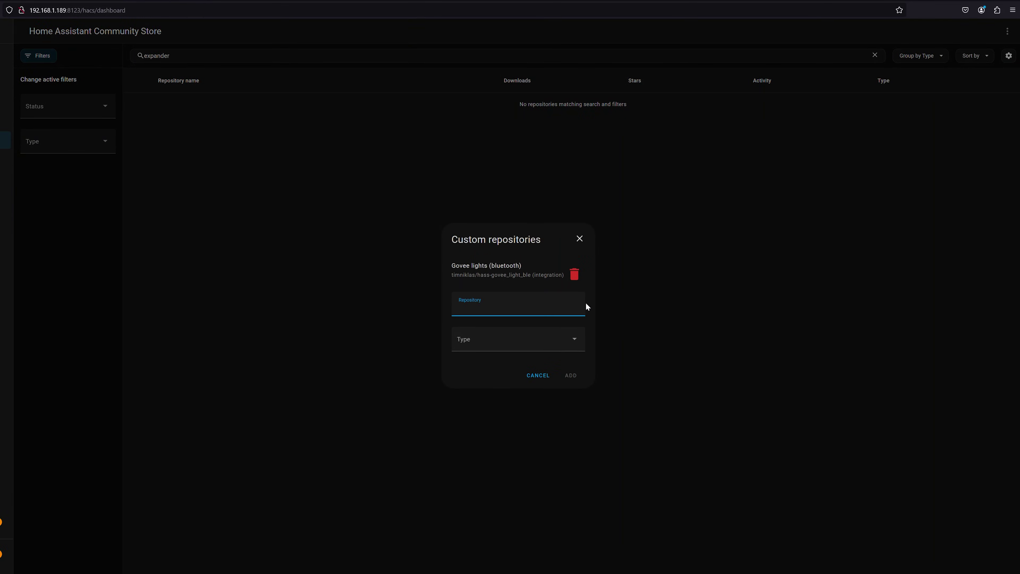
{"action": "key", "text": "ctrl+v"}
{"action": "left_click", "coordinate": [484, 342]}
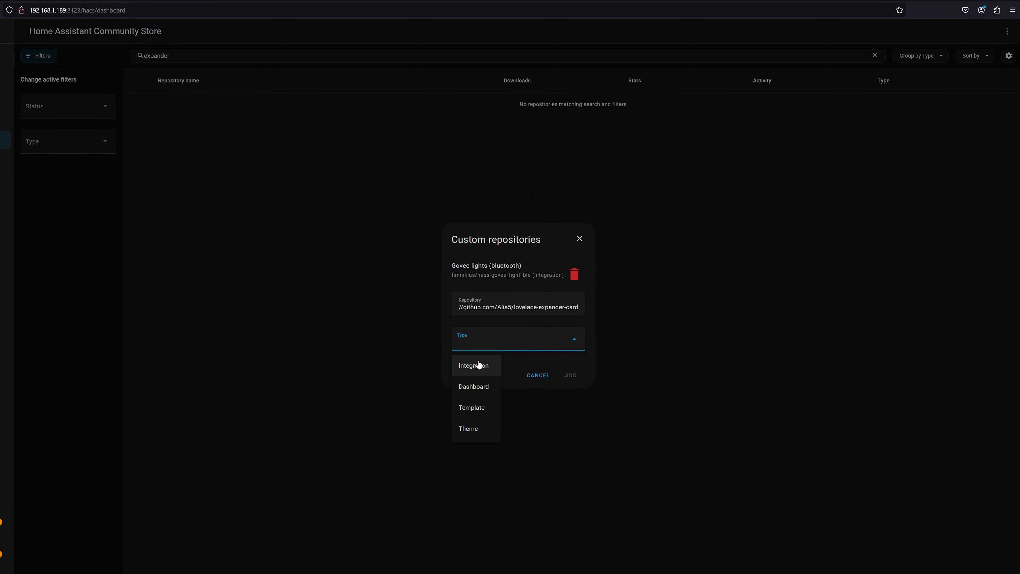
{"action": "left_click", "coordinate": [475, 386]}
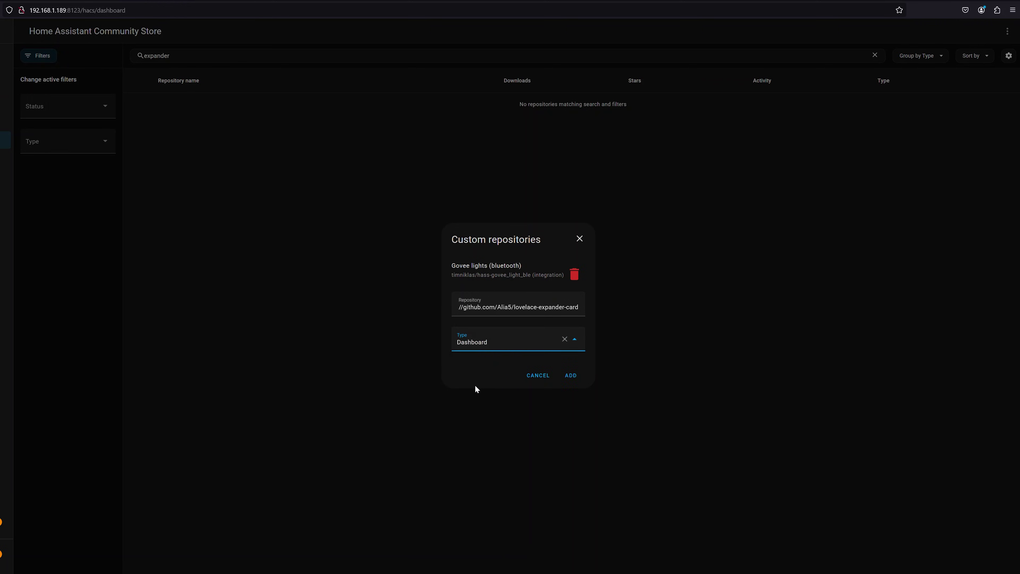
{"action": "left_click", "coordinate": [571, 376]}
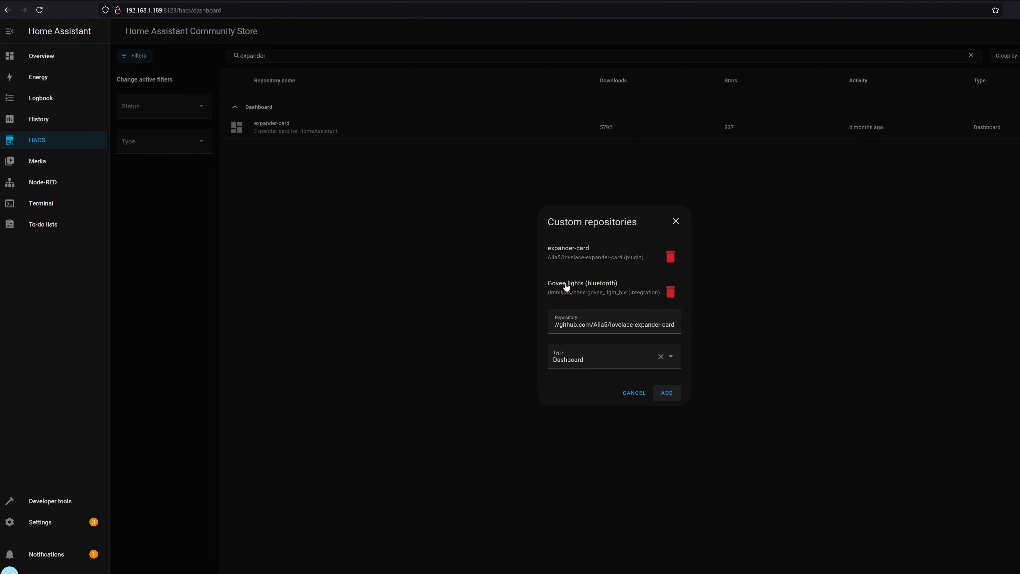
{"action": "left_click", "coordinate": [675, 221]}
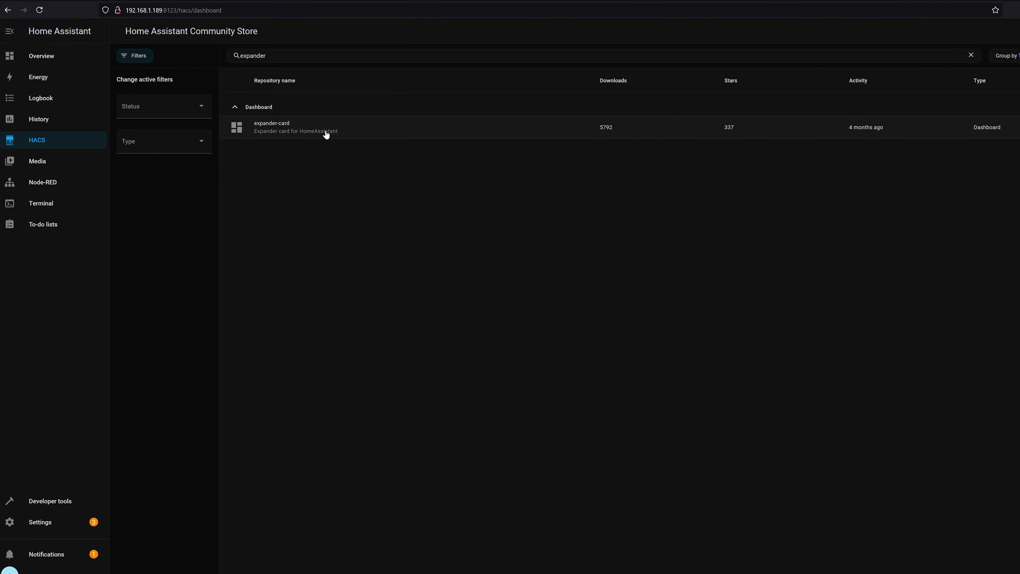
{"action": "left_click", "coordinate": [328, 132]}
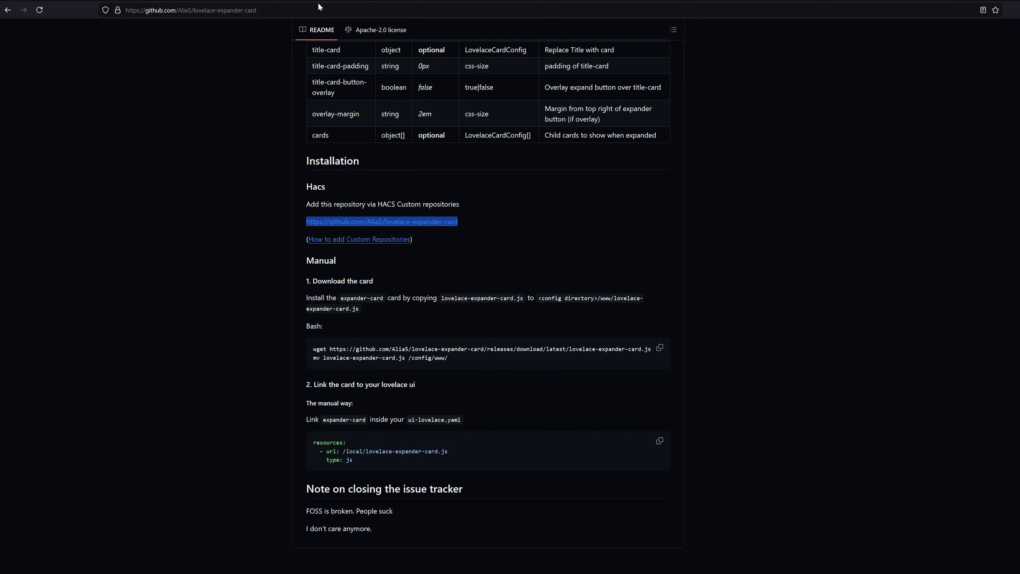
Go to the Mammotion-HA GitHub repository and scroll down to its integration README.
{"action": "left_click", "coordinate": [314, 8]}
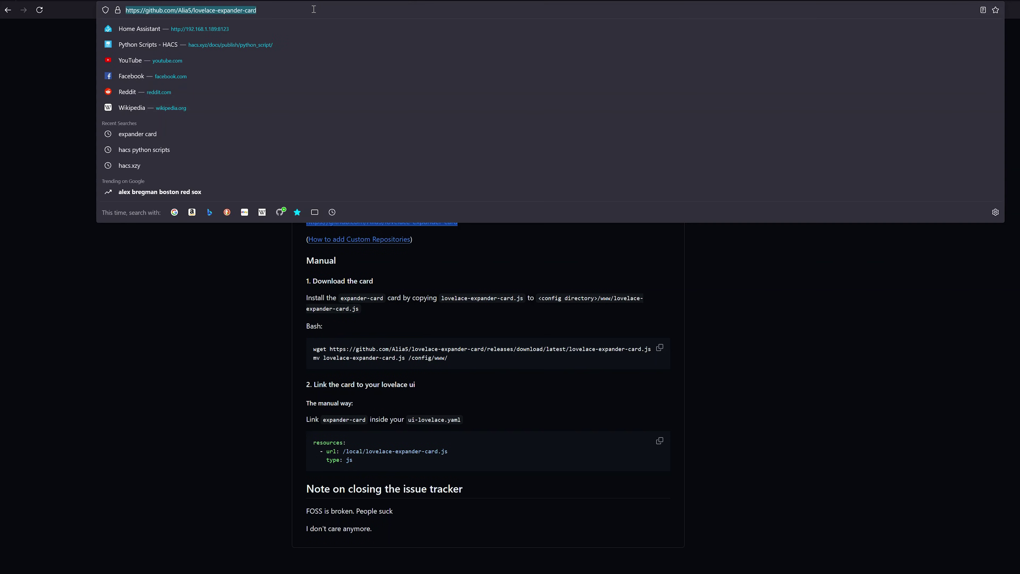
{"action": "type", "text": "mammotion"}
{"action": "key", "text": "Return"}
{"action": "scroll", "coordinate": [207, 240], "scroll_direction": "down", "scroll_amount": 2}
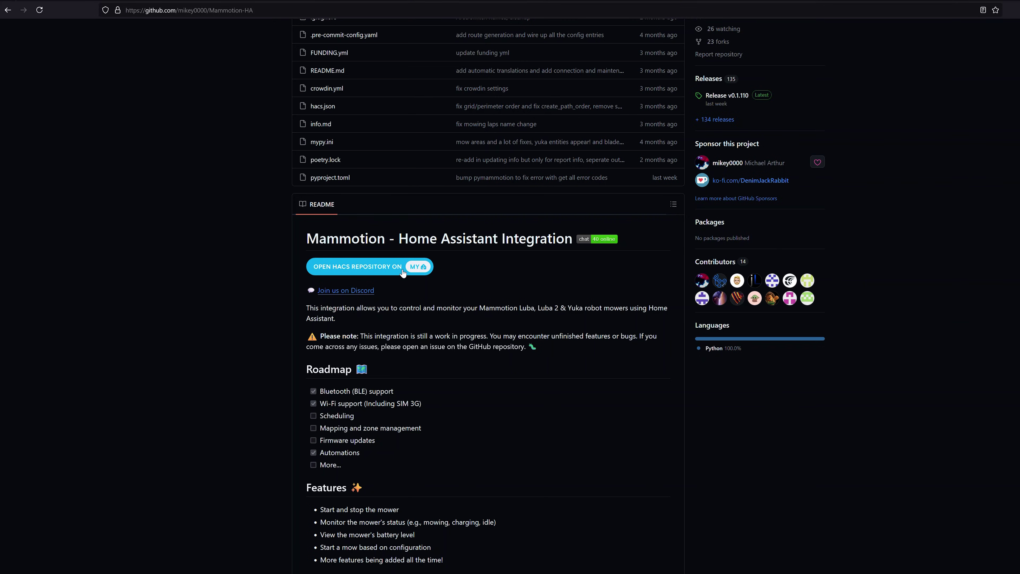
Send mikey0000/mammotion-HA to the local Home Assistant's HACS as a custom repository.
{"action": "left_click", "coordinate": [374, 269]}
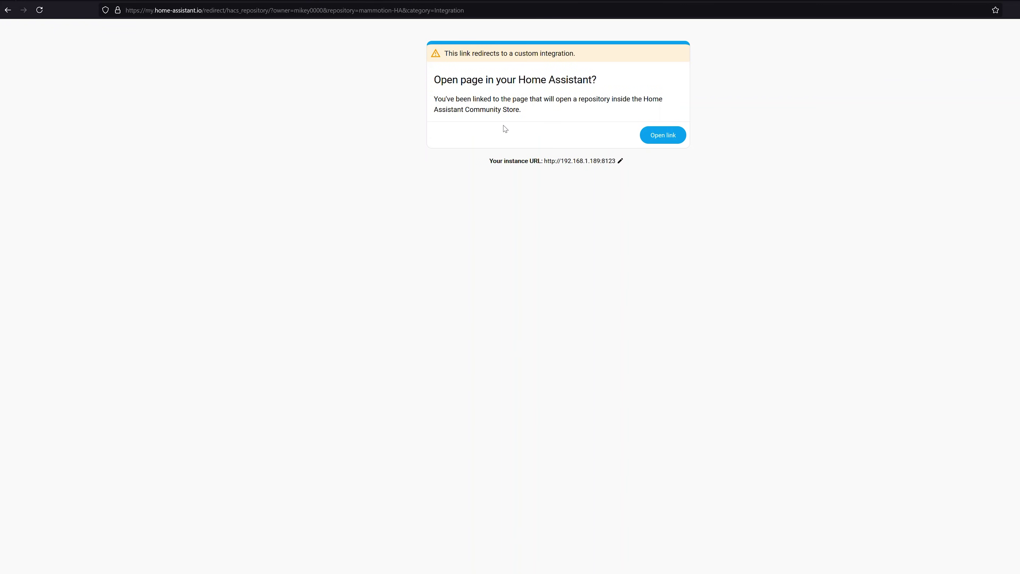
{"action": "left_click", "coordinate": [660, 136]}
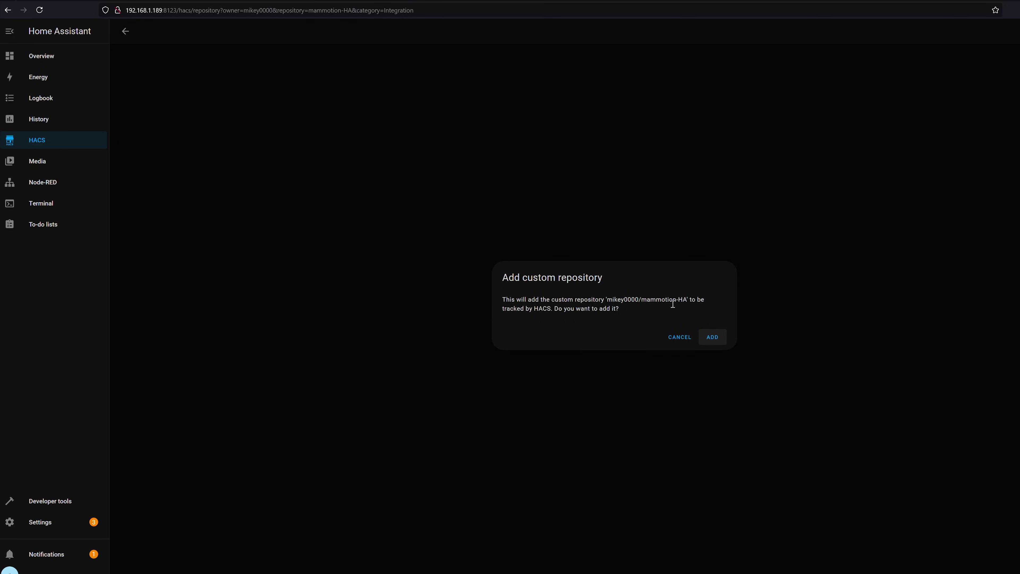